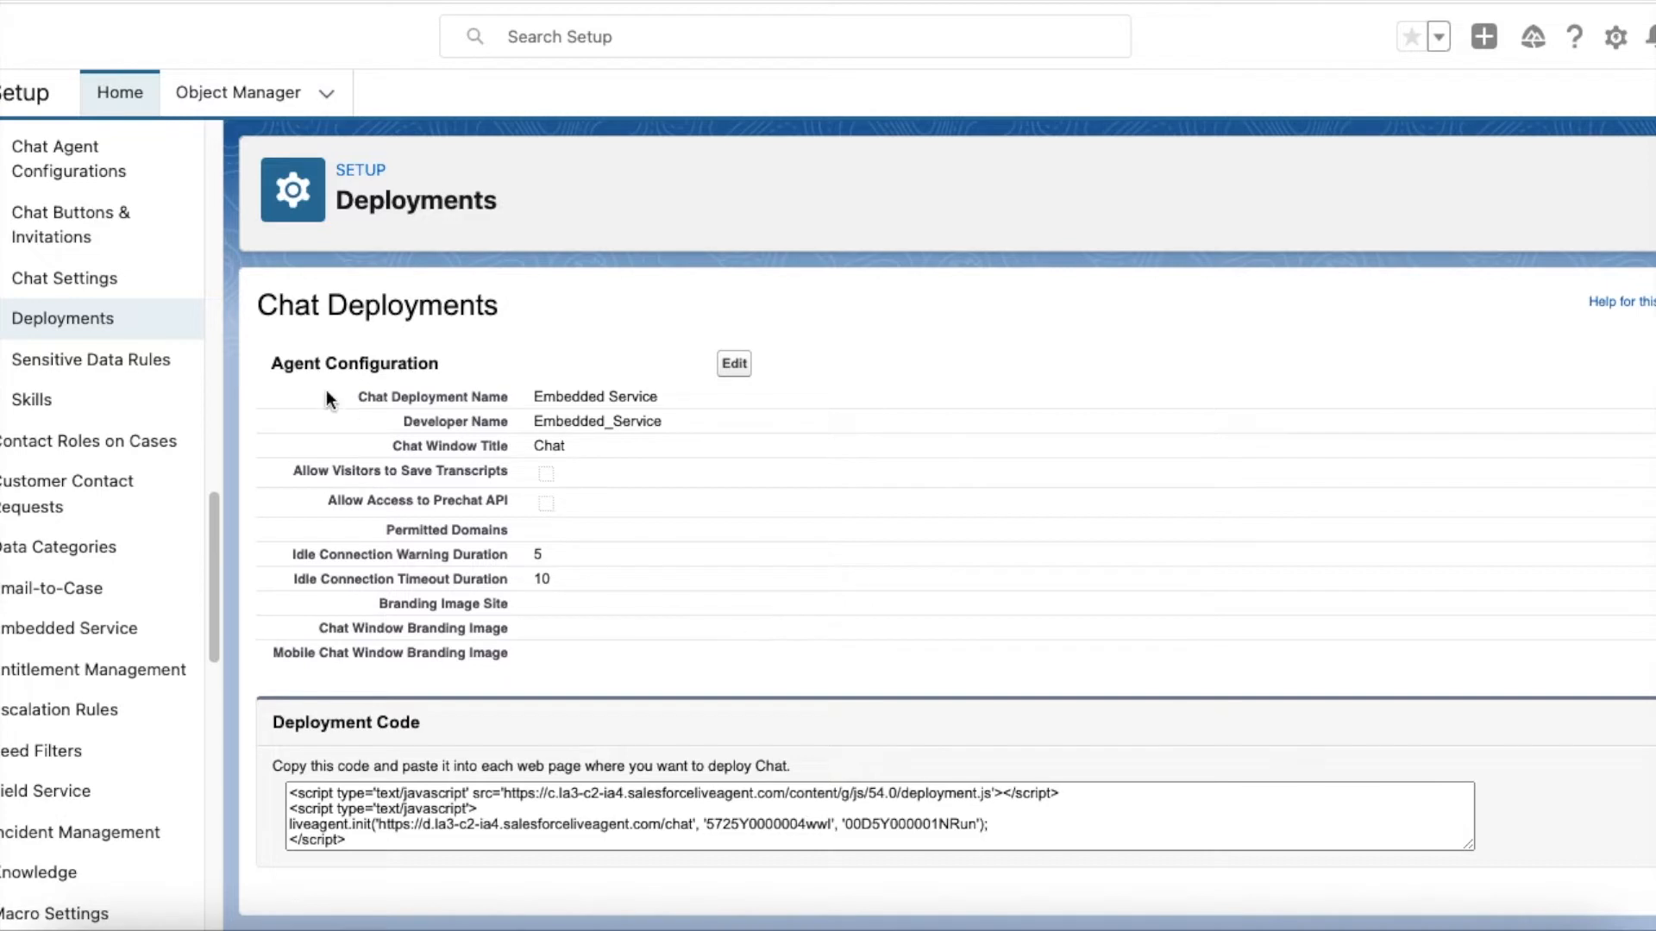
Examine the Idle Connection Warning Duration and Idle Connection Timeout Duration values in the Embedded Service chat deployment.
drag(295, 557, 509, 582)
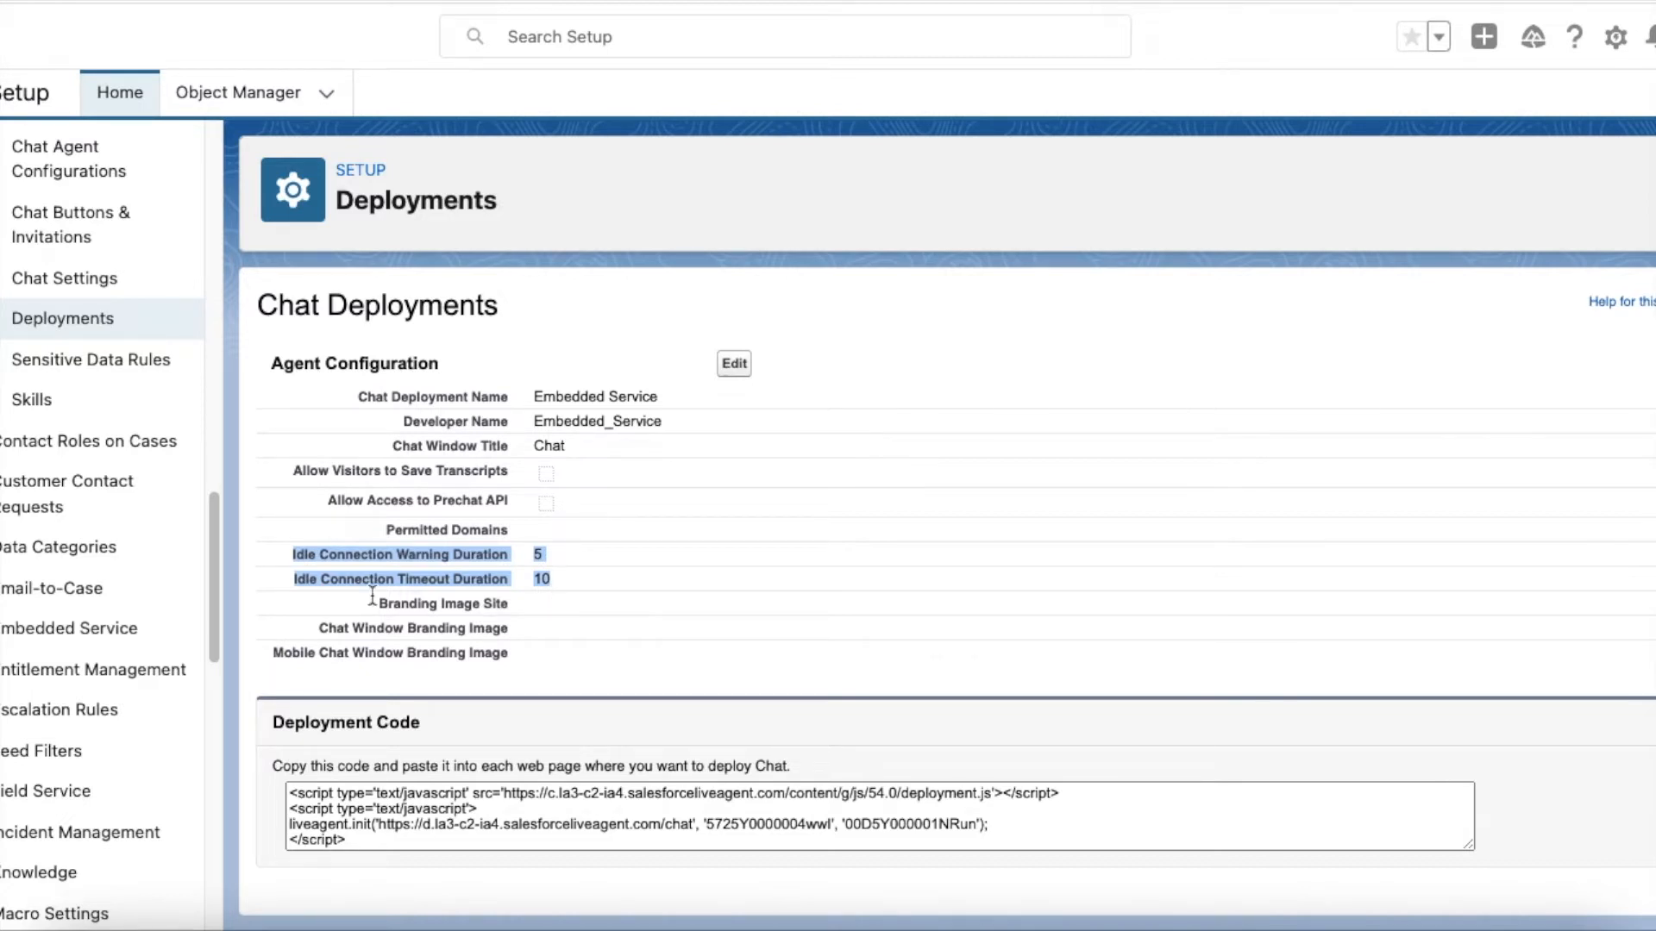
click(355, 590)
drag(397, 580, 509, 583)
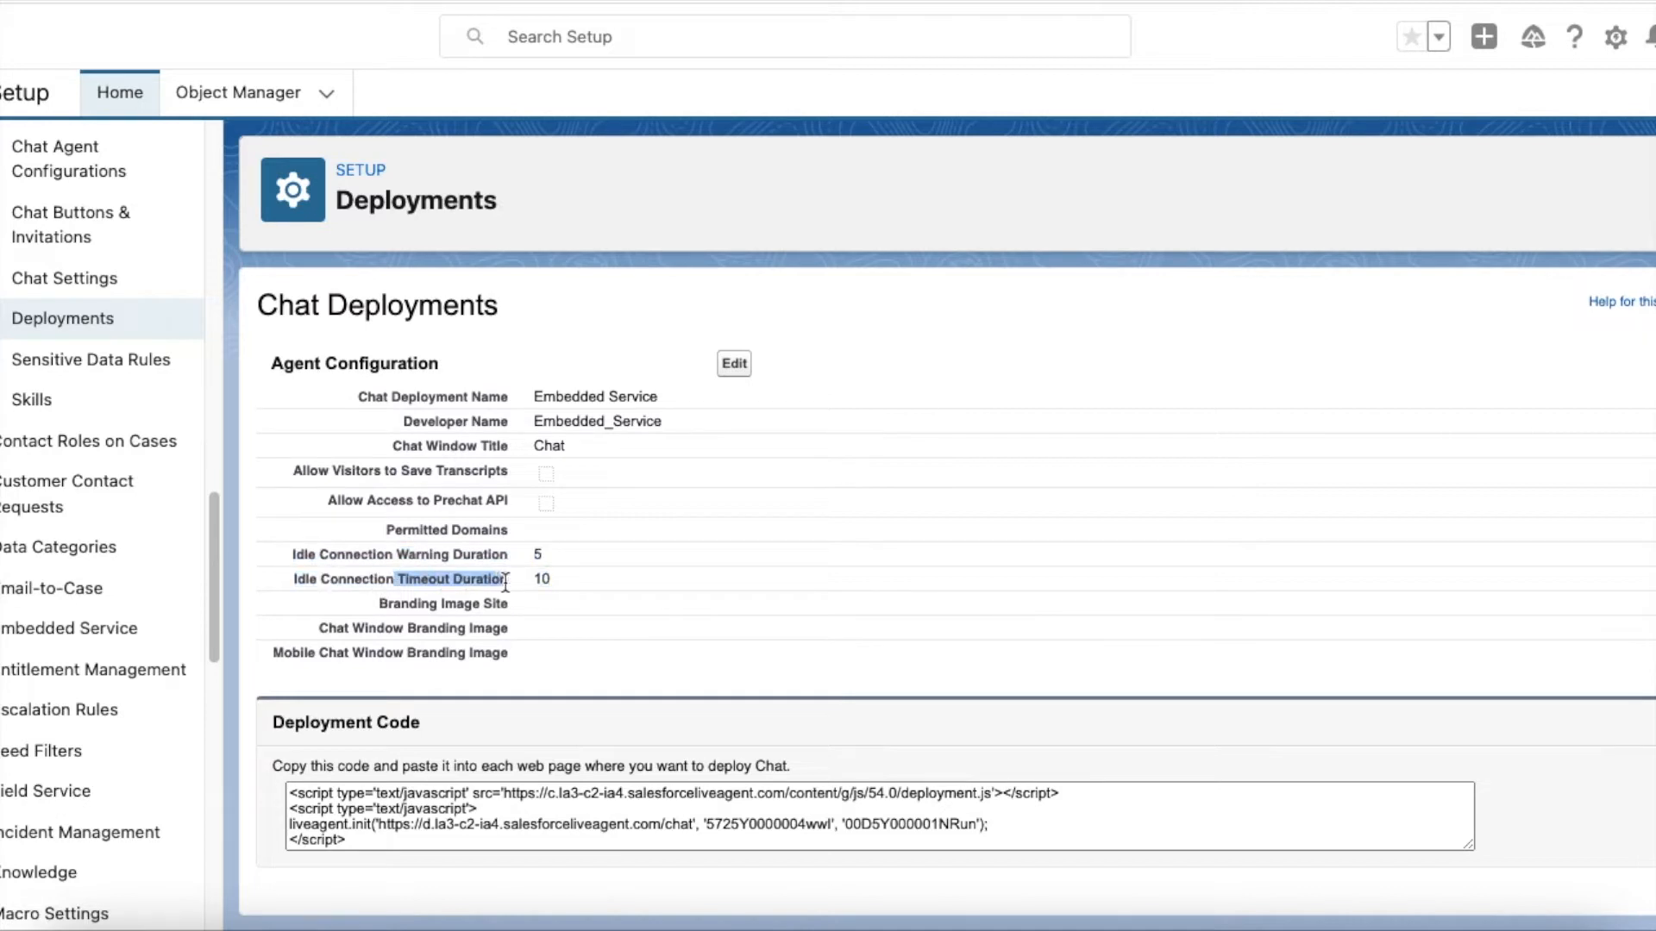
click(578, 583)
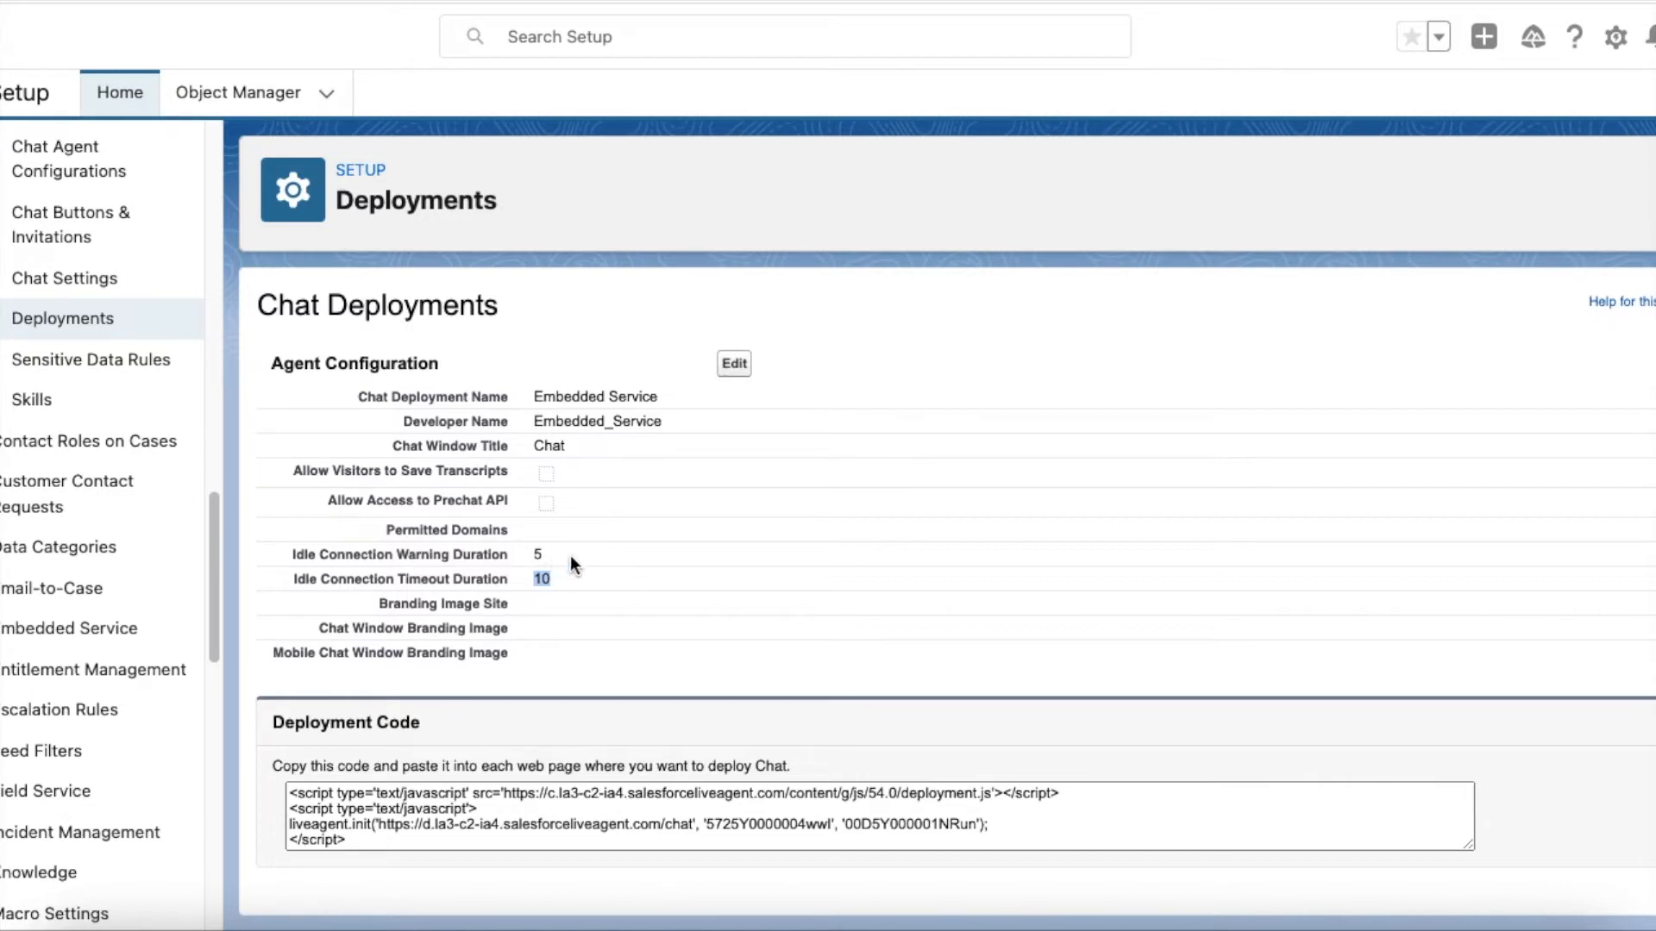
drag(392, 561, 510, 557)
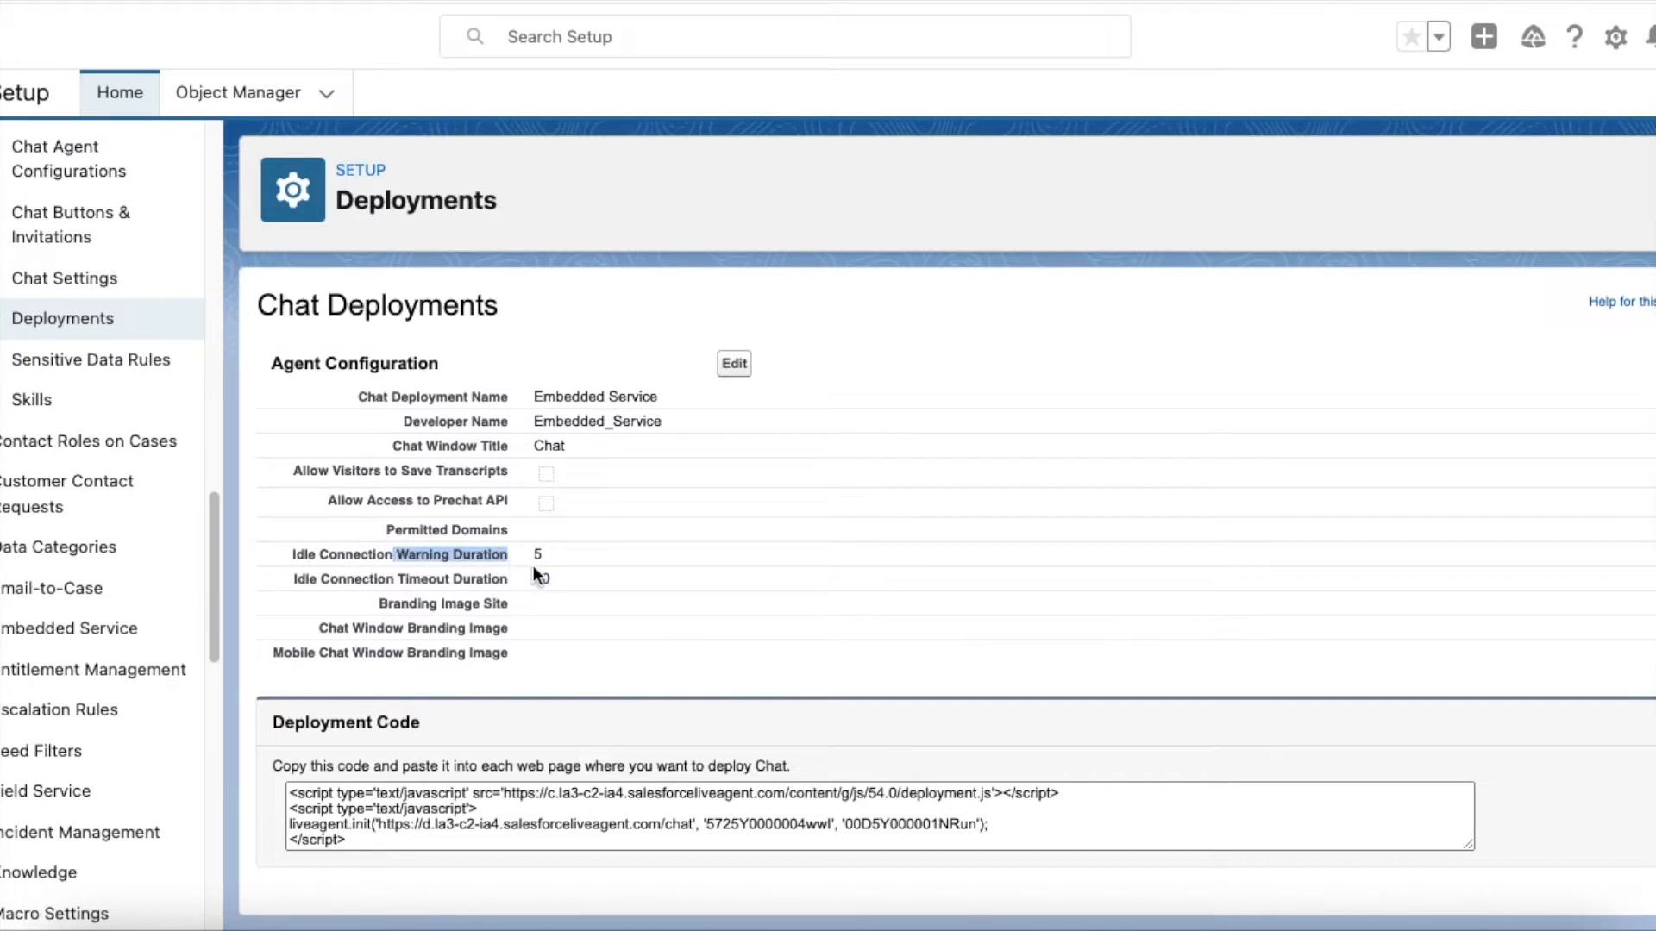
click(530, 557)
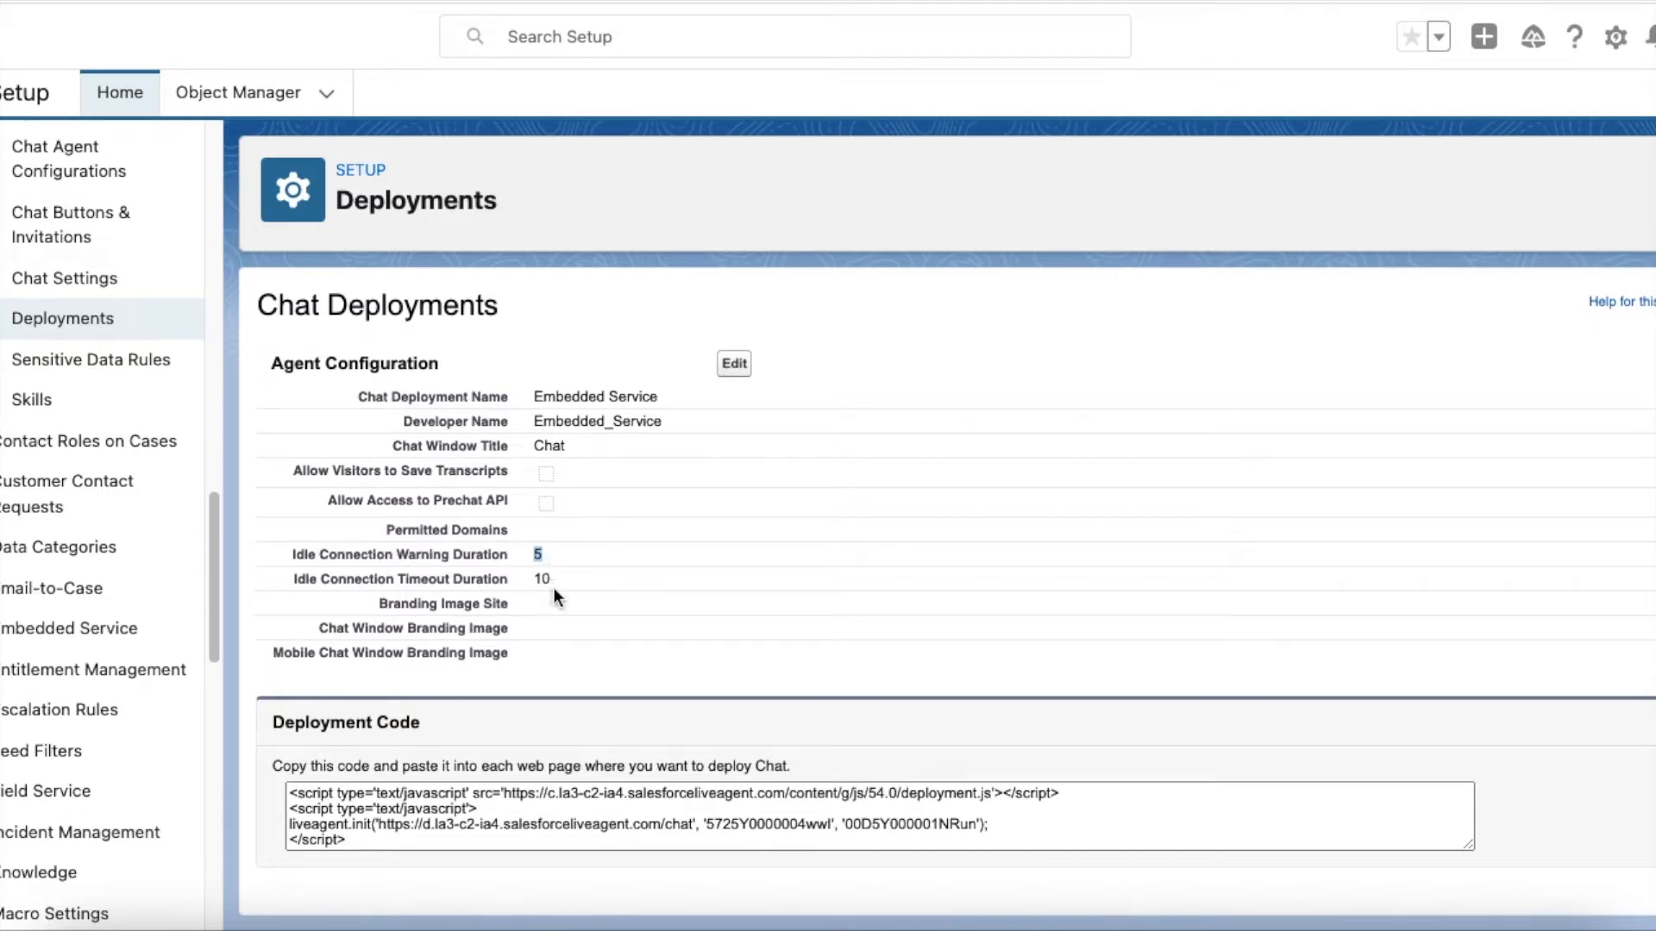
double_click(541, 578)
double_click(534, 575)
click(540, 579)
click(415, 556)
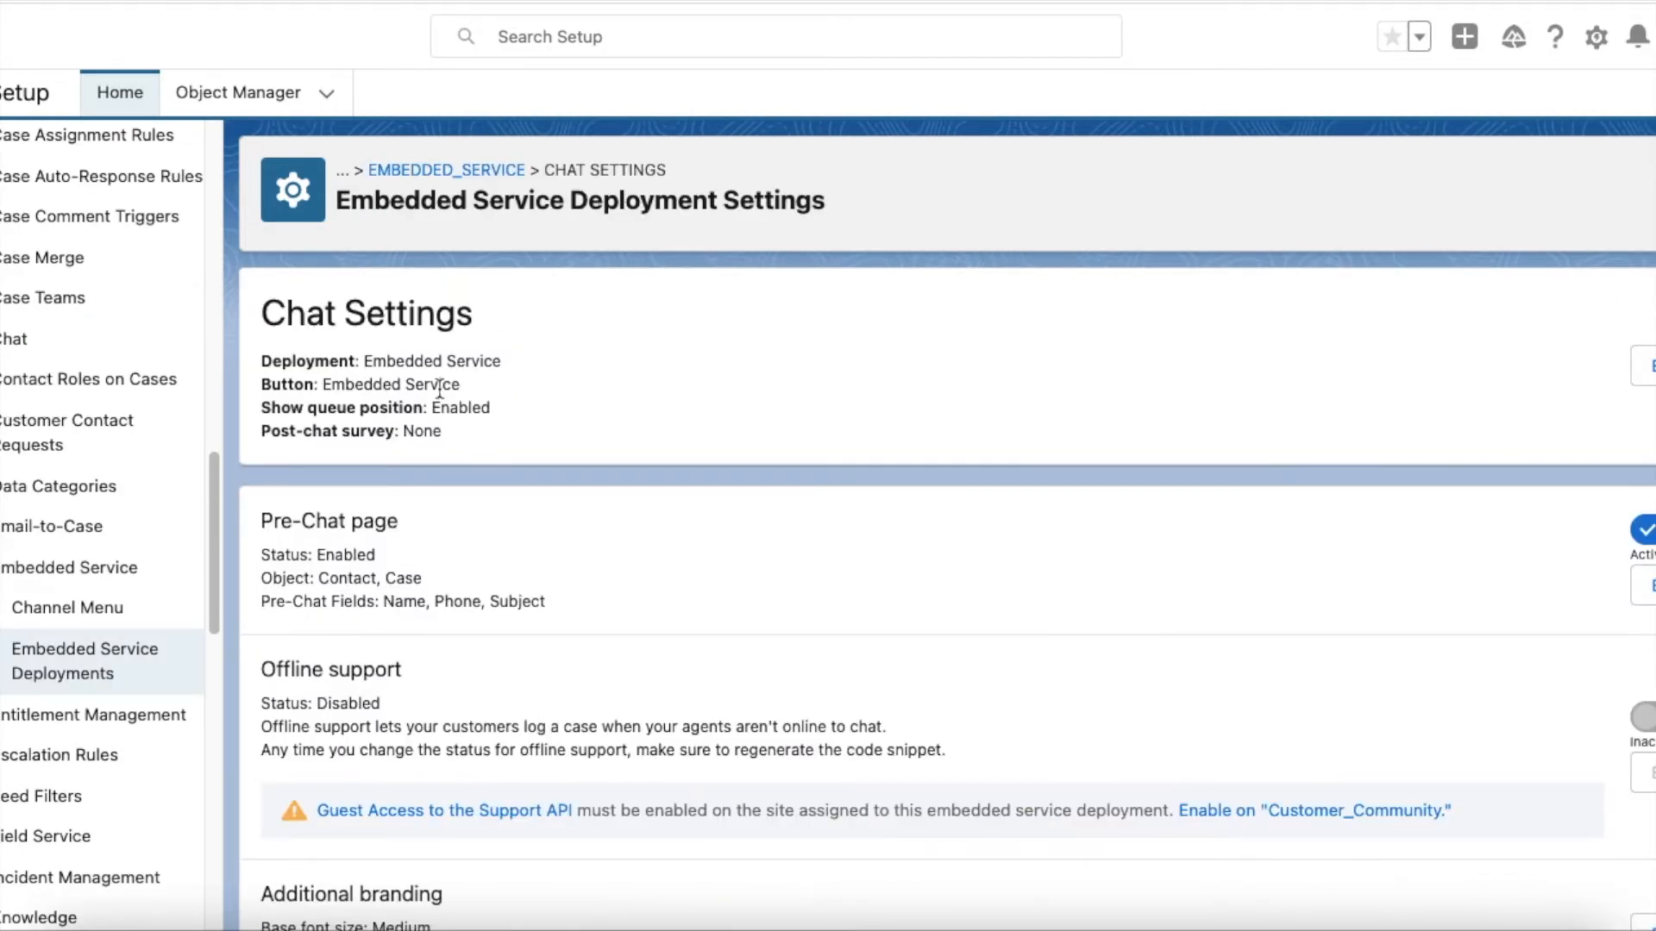
Compare the deployment and button named in the Embedded Service chat settings with the chat deployment's developer name and idle durations.
drag(322, 384, 461, 384)
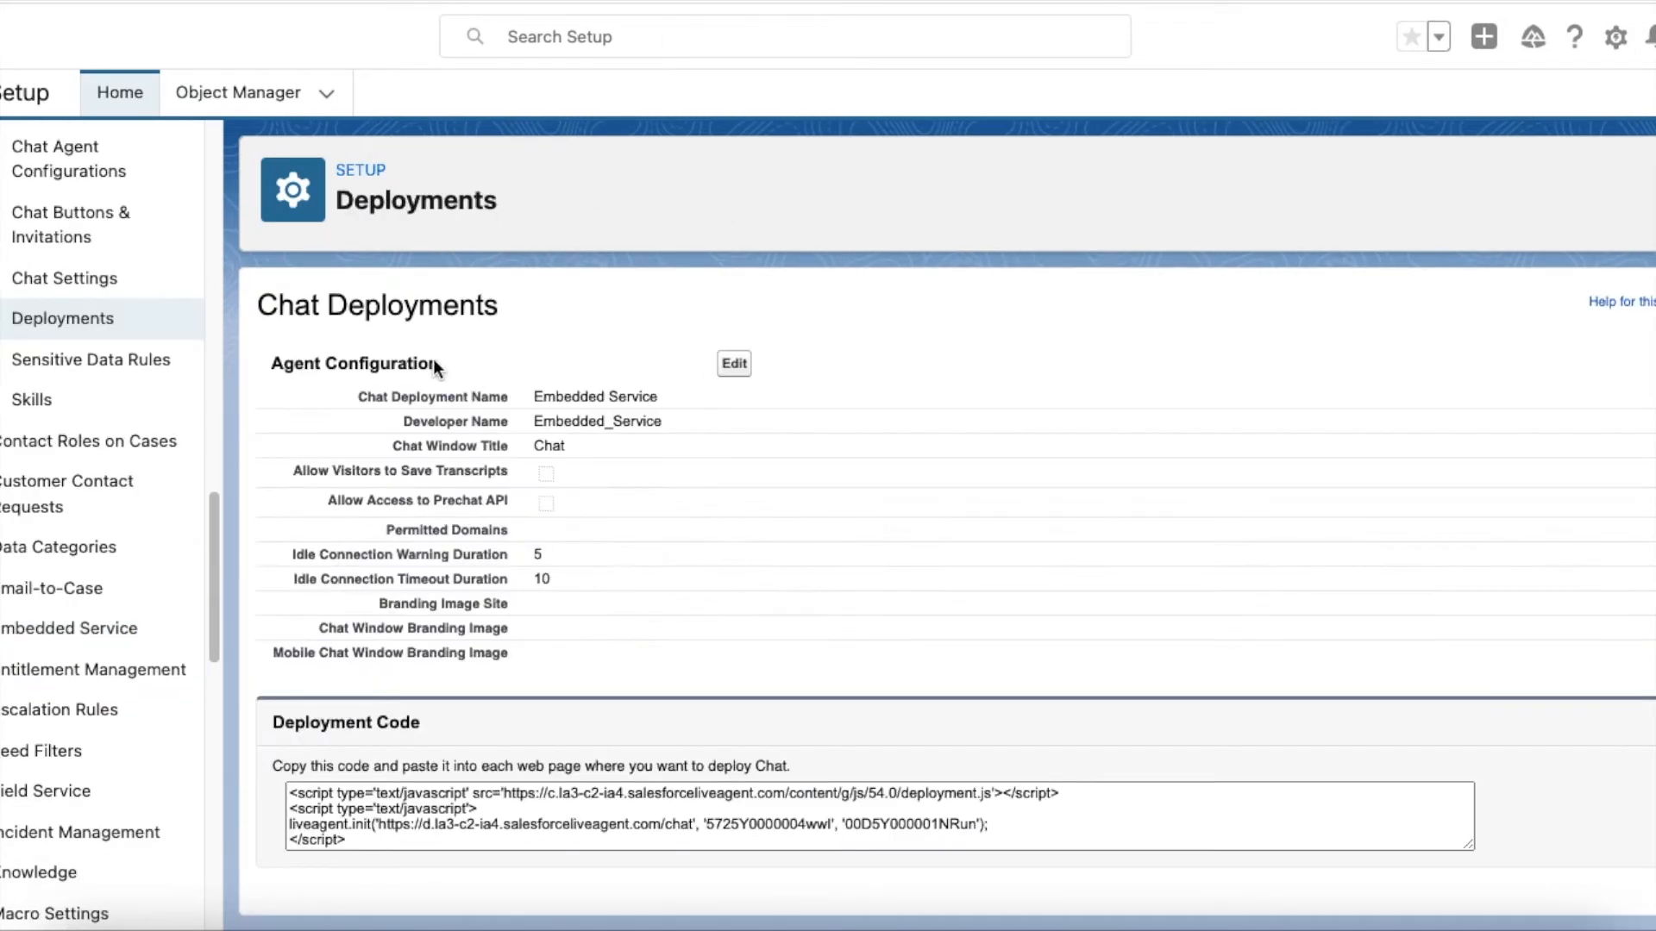
drag(535, 422, 671, 431)
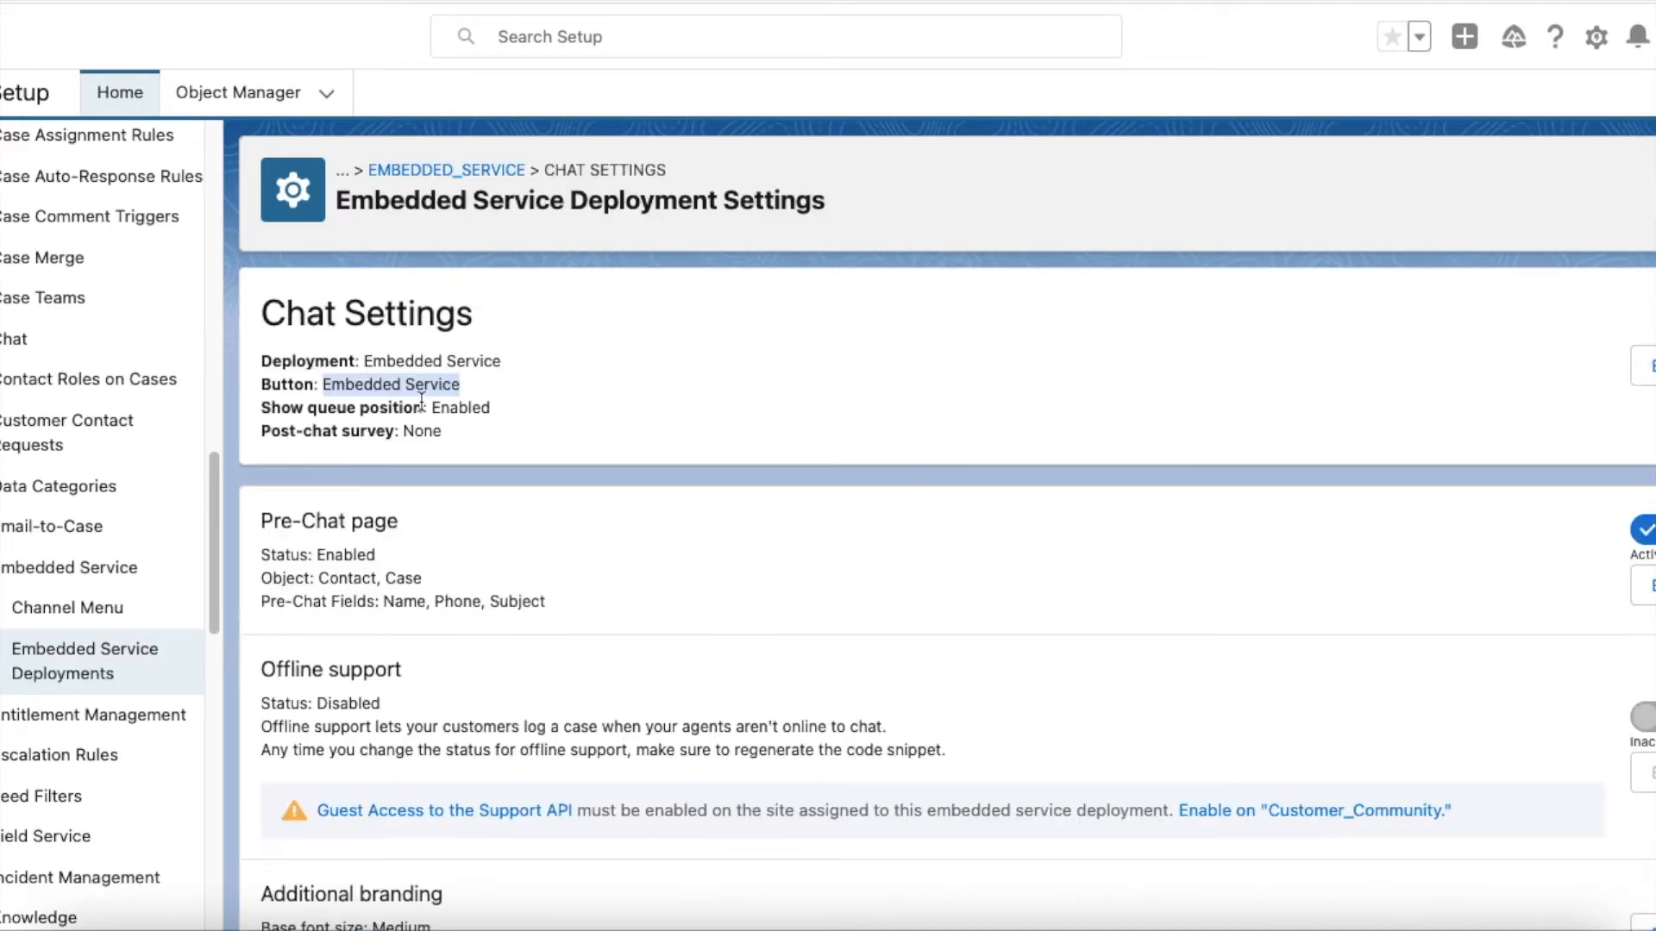
drag(367, 361, 509, 367)
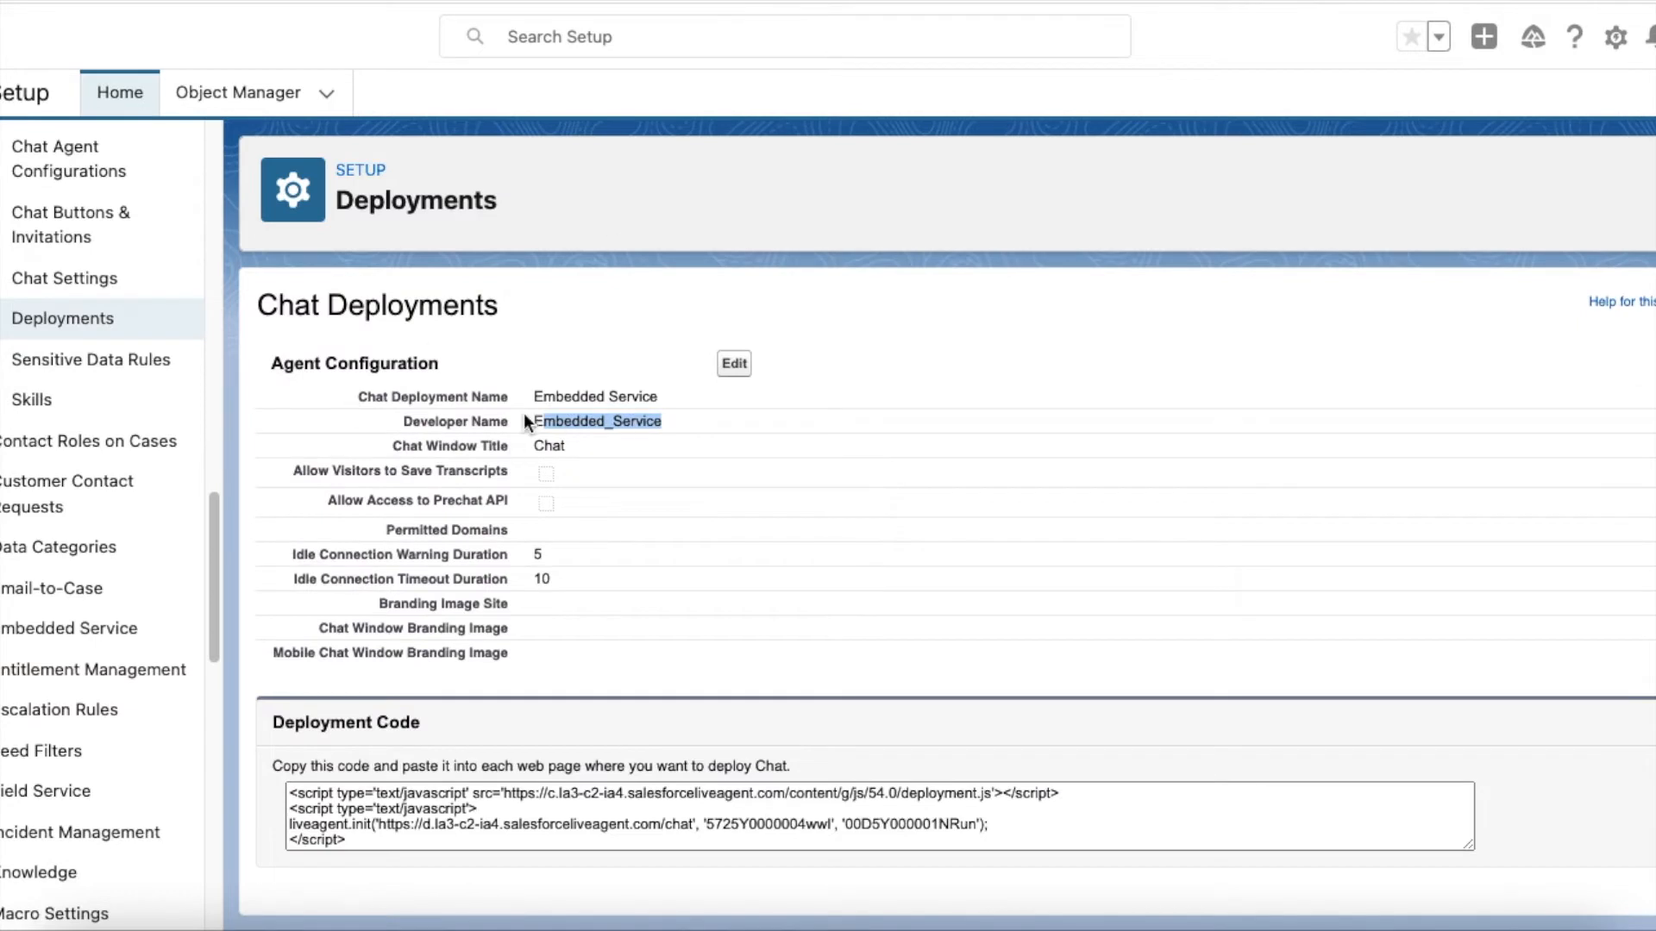
drag(294, 308, 499, 308)
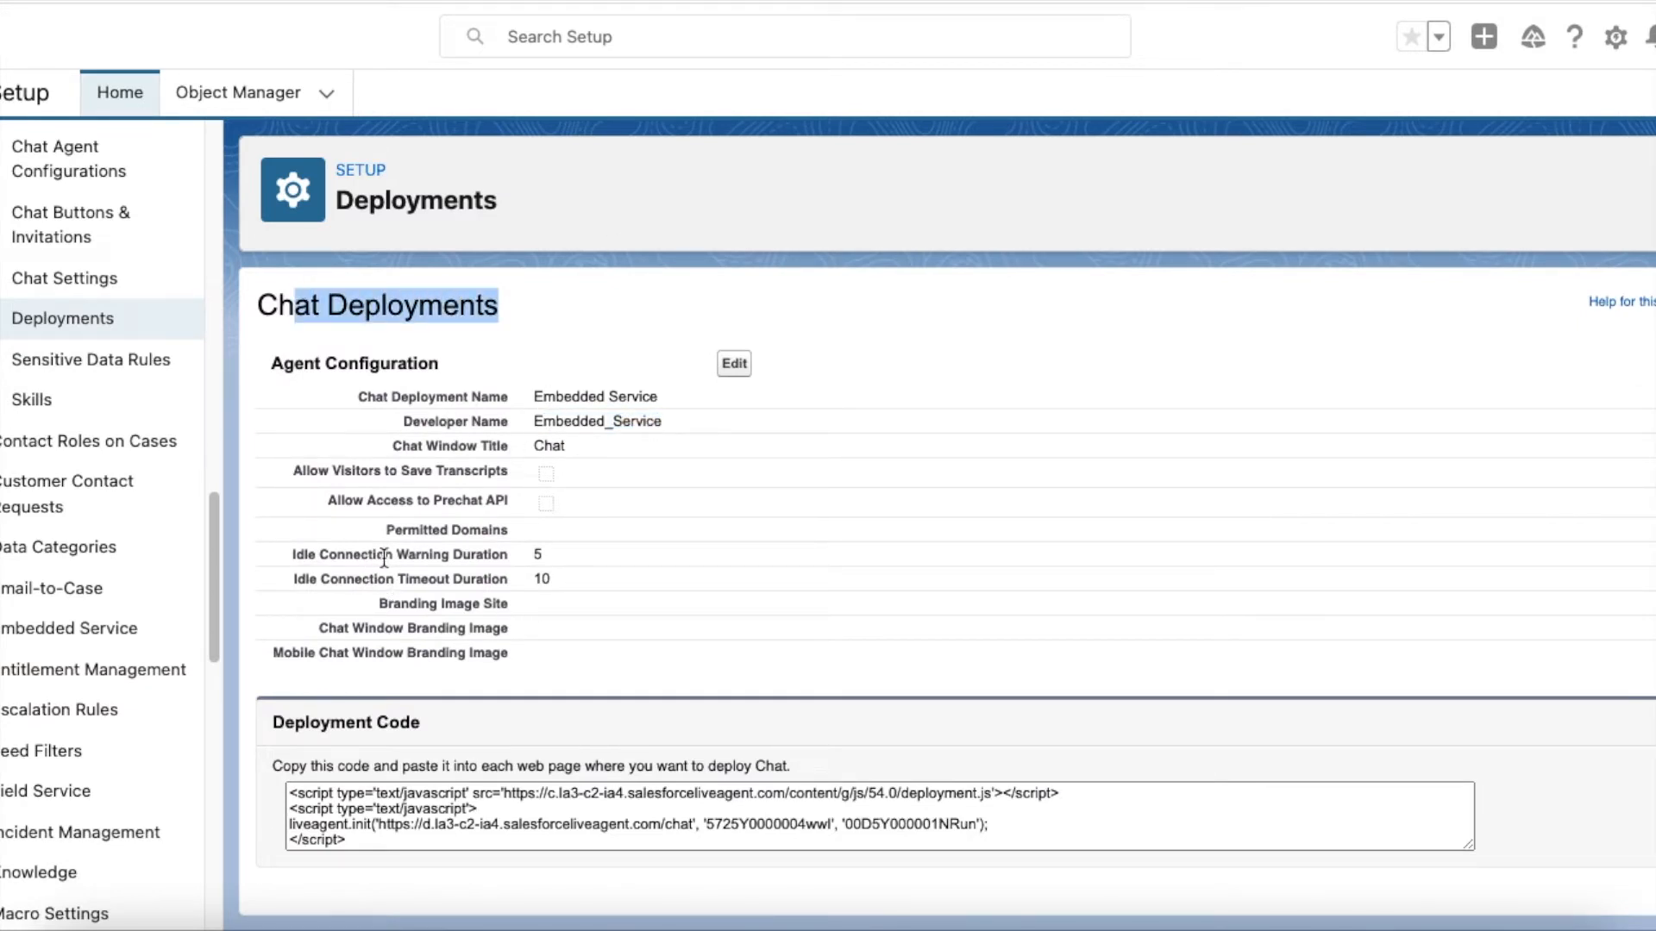
double_click(538, 556)
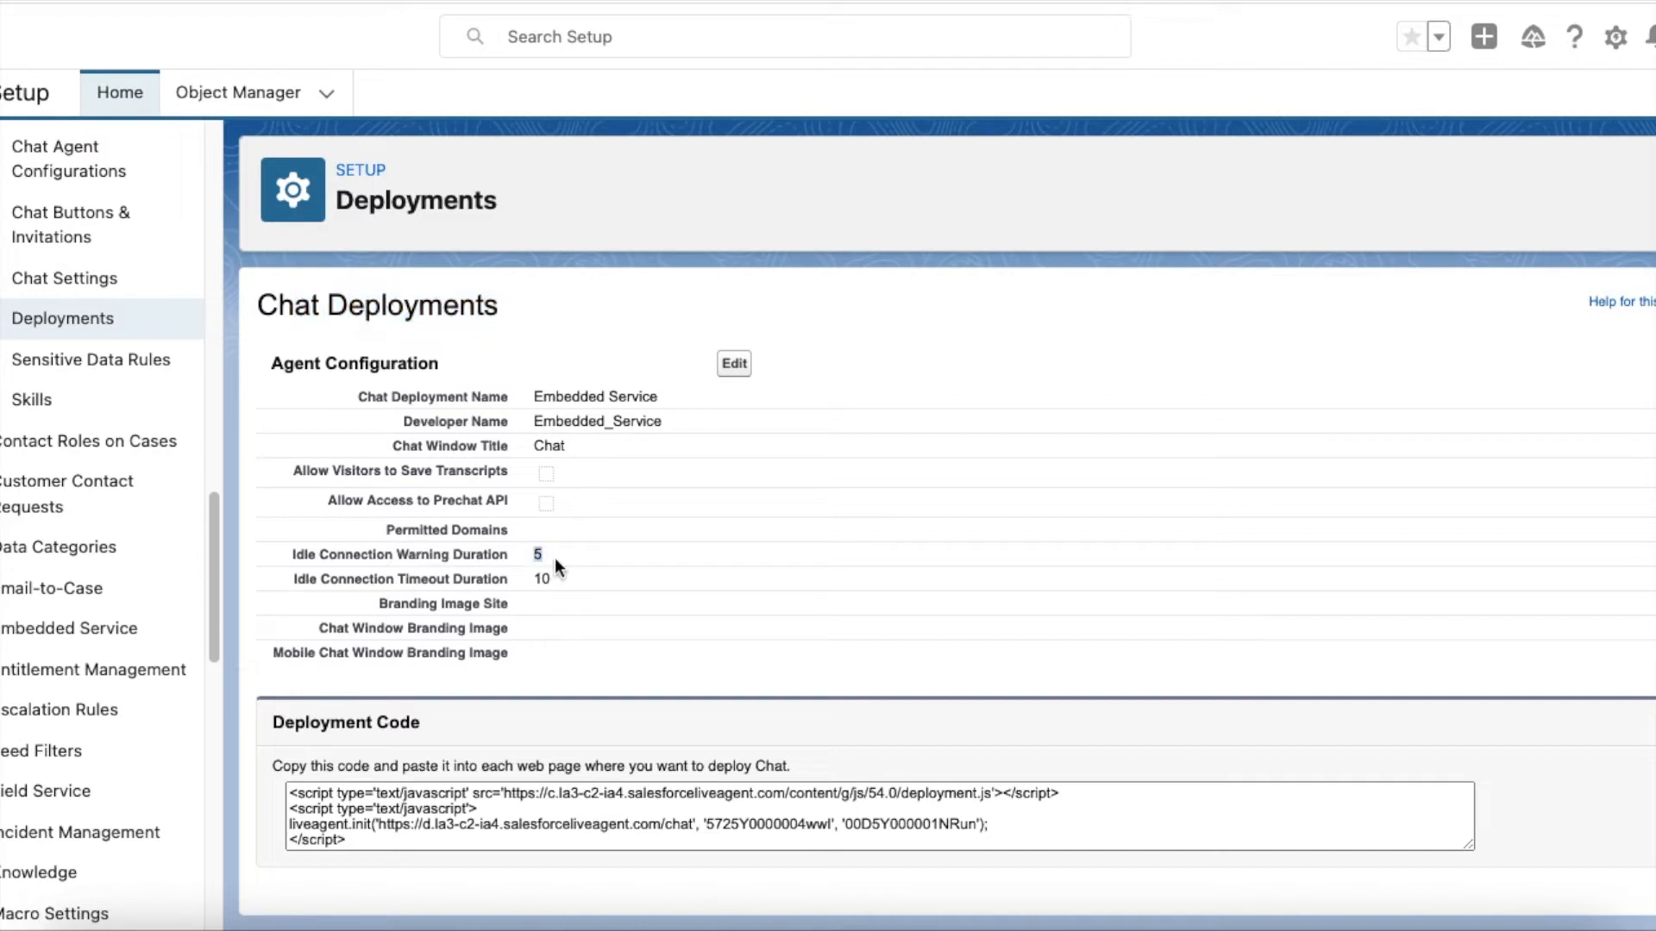
click(397, 576)
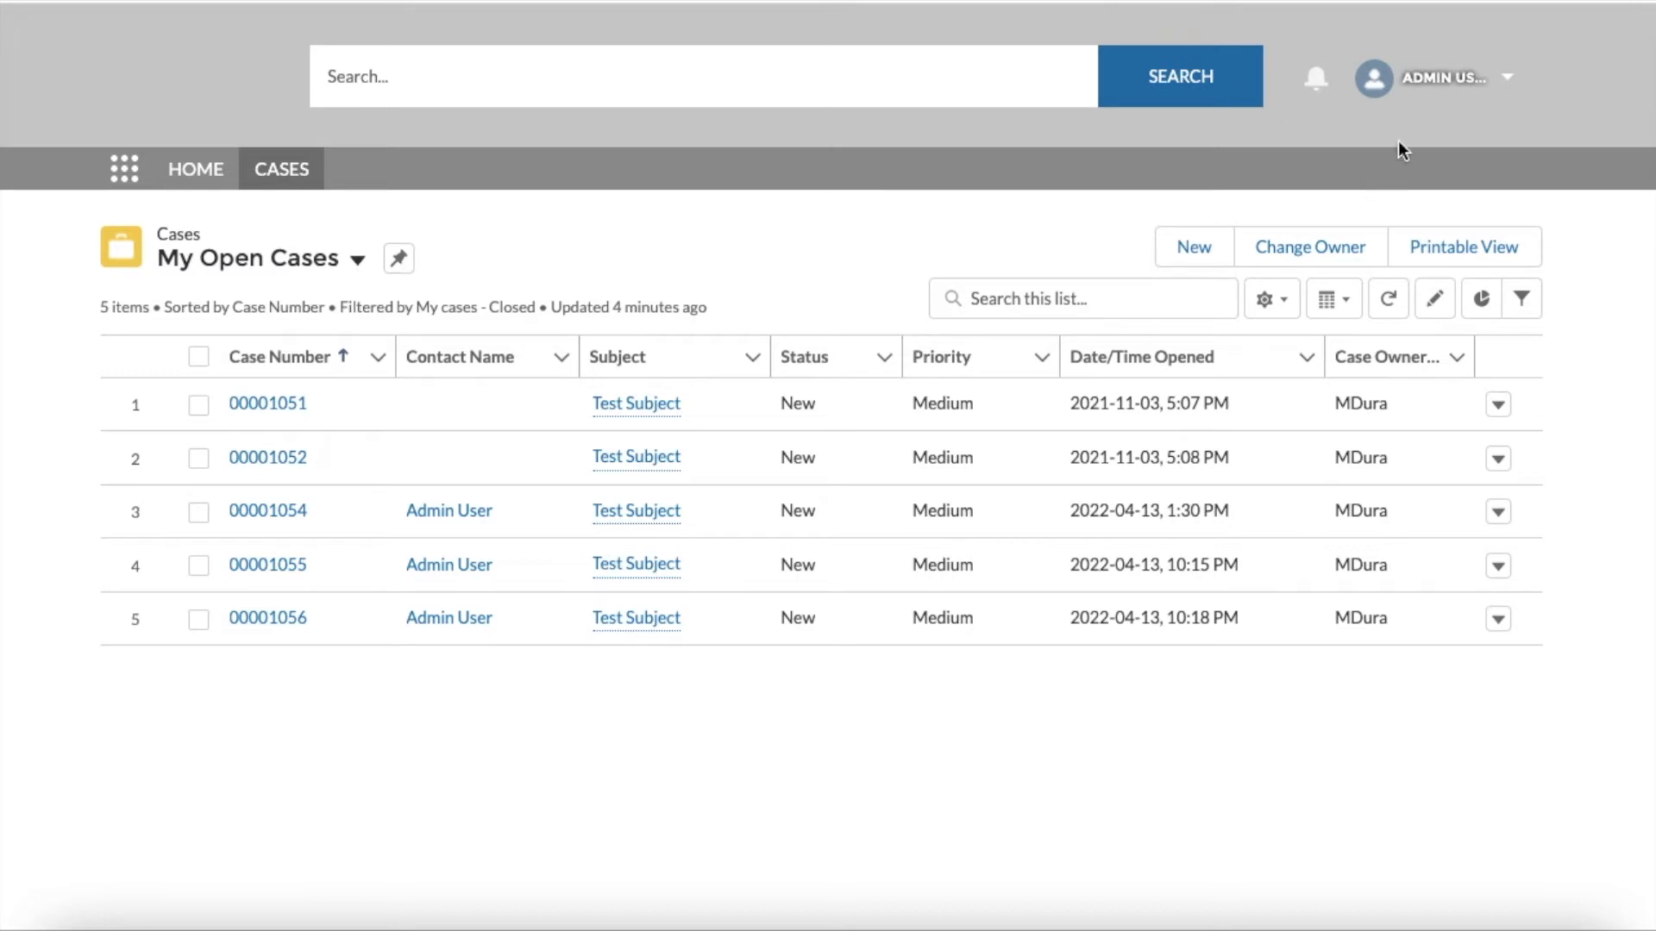
Switch to the customer portal, open its Contact Support page and close the previous ended chat.
click(1444, 99)
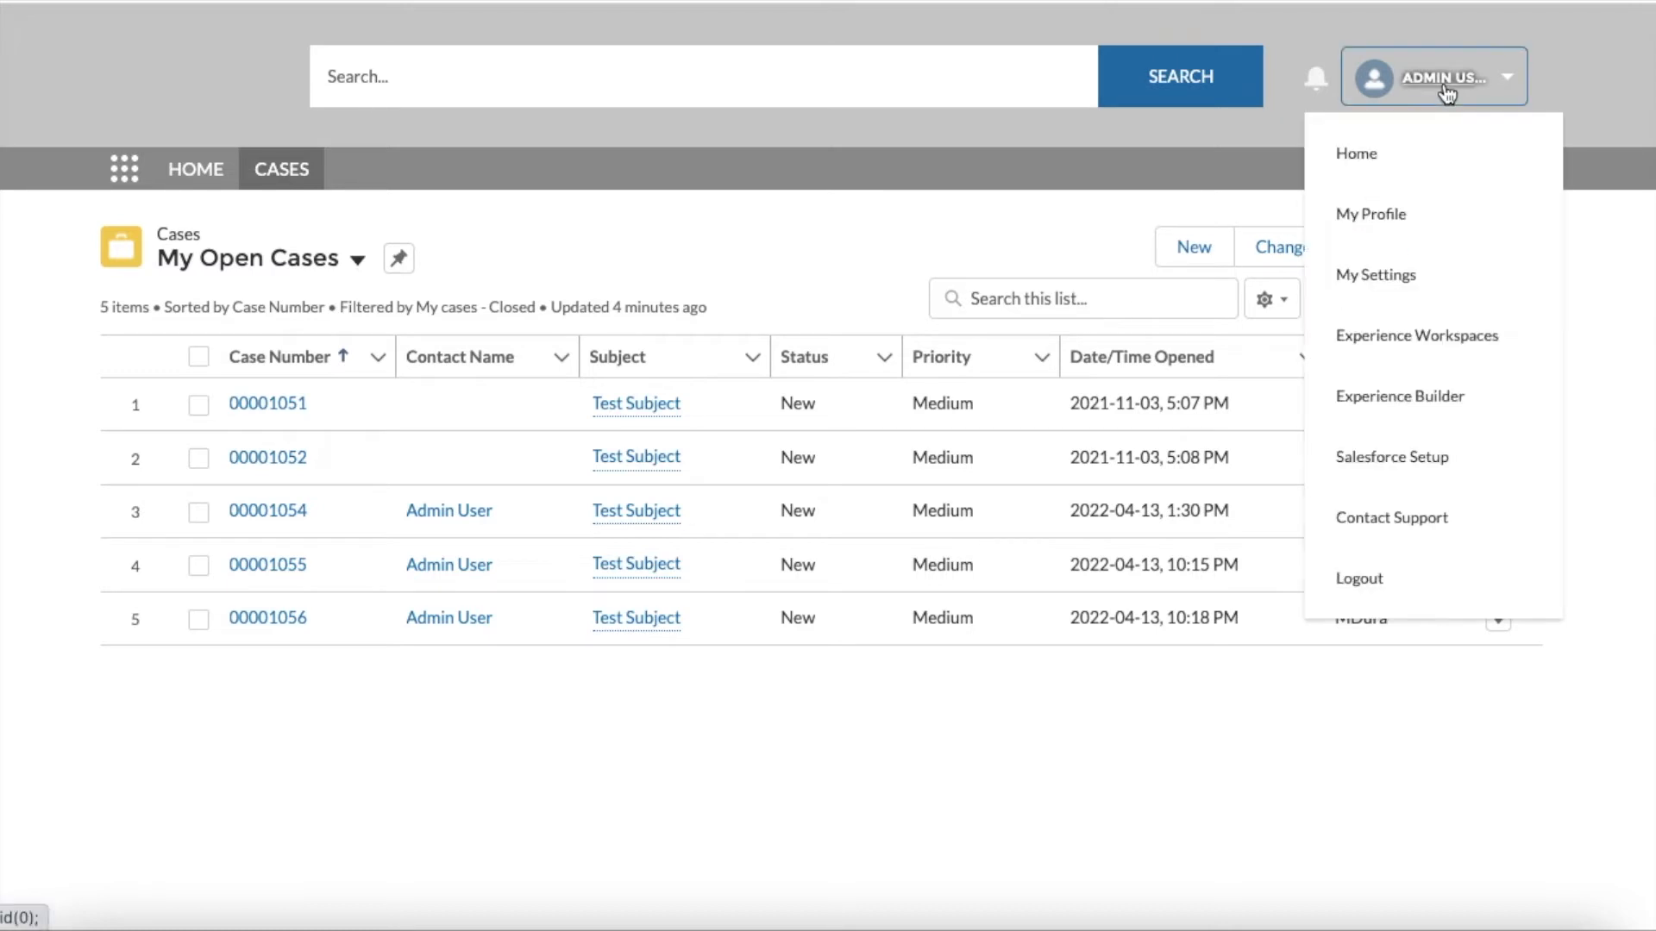
click(1426, 533)
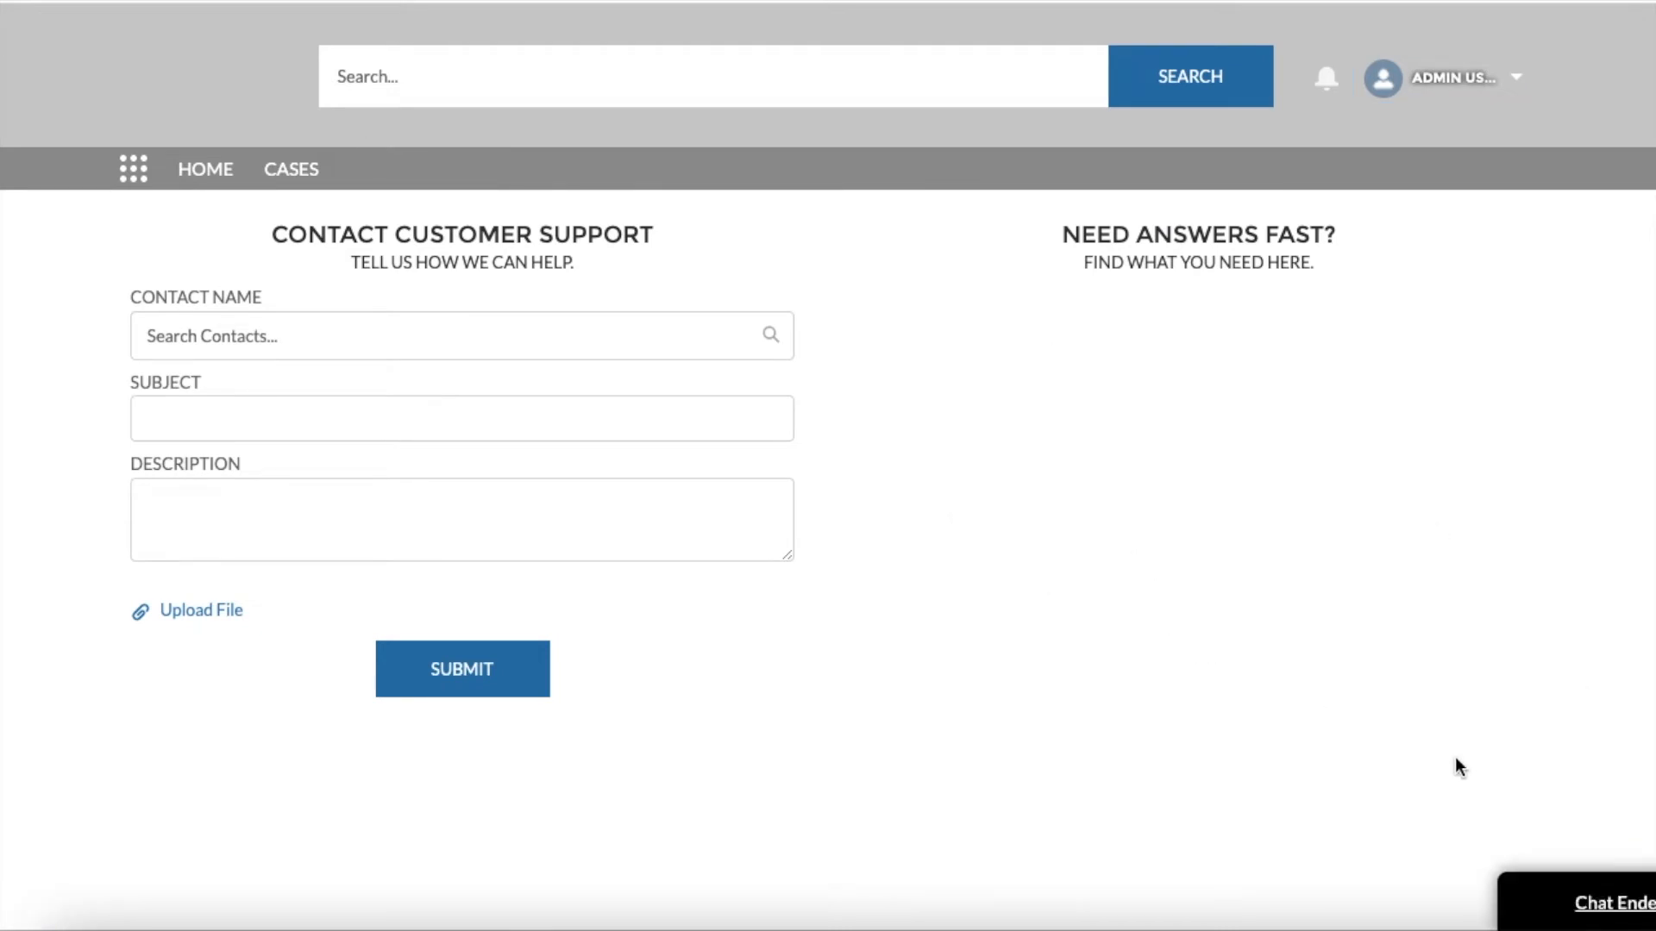
click(1607, 900)
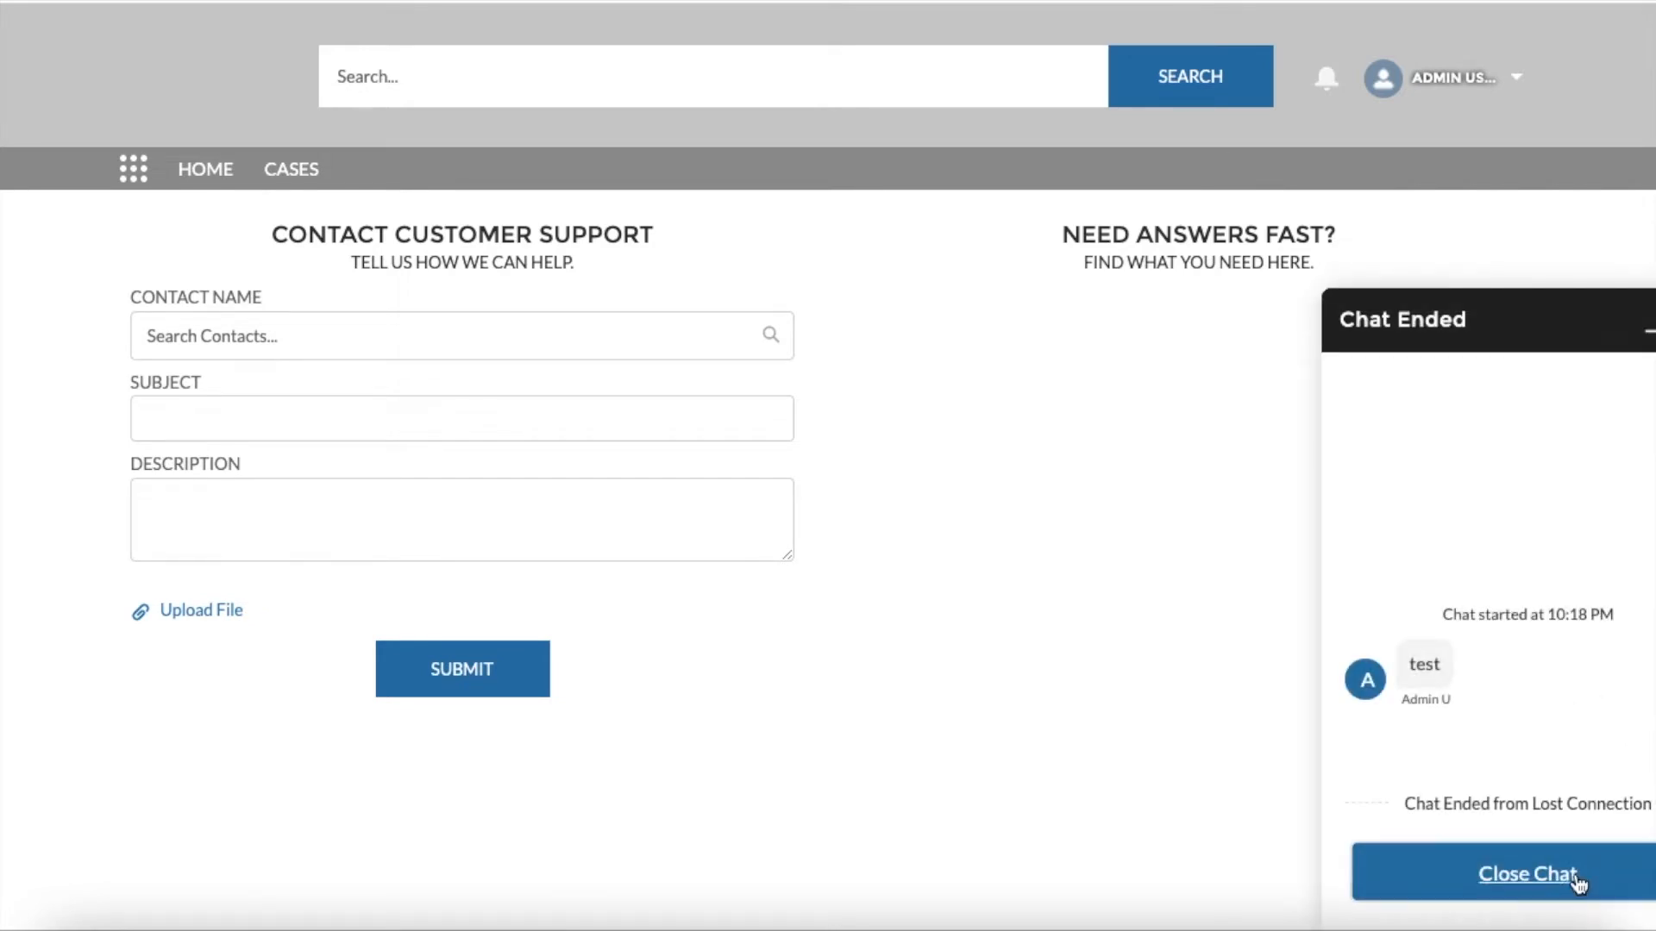
click(1415, 876)
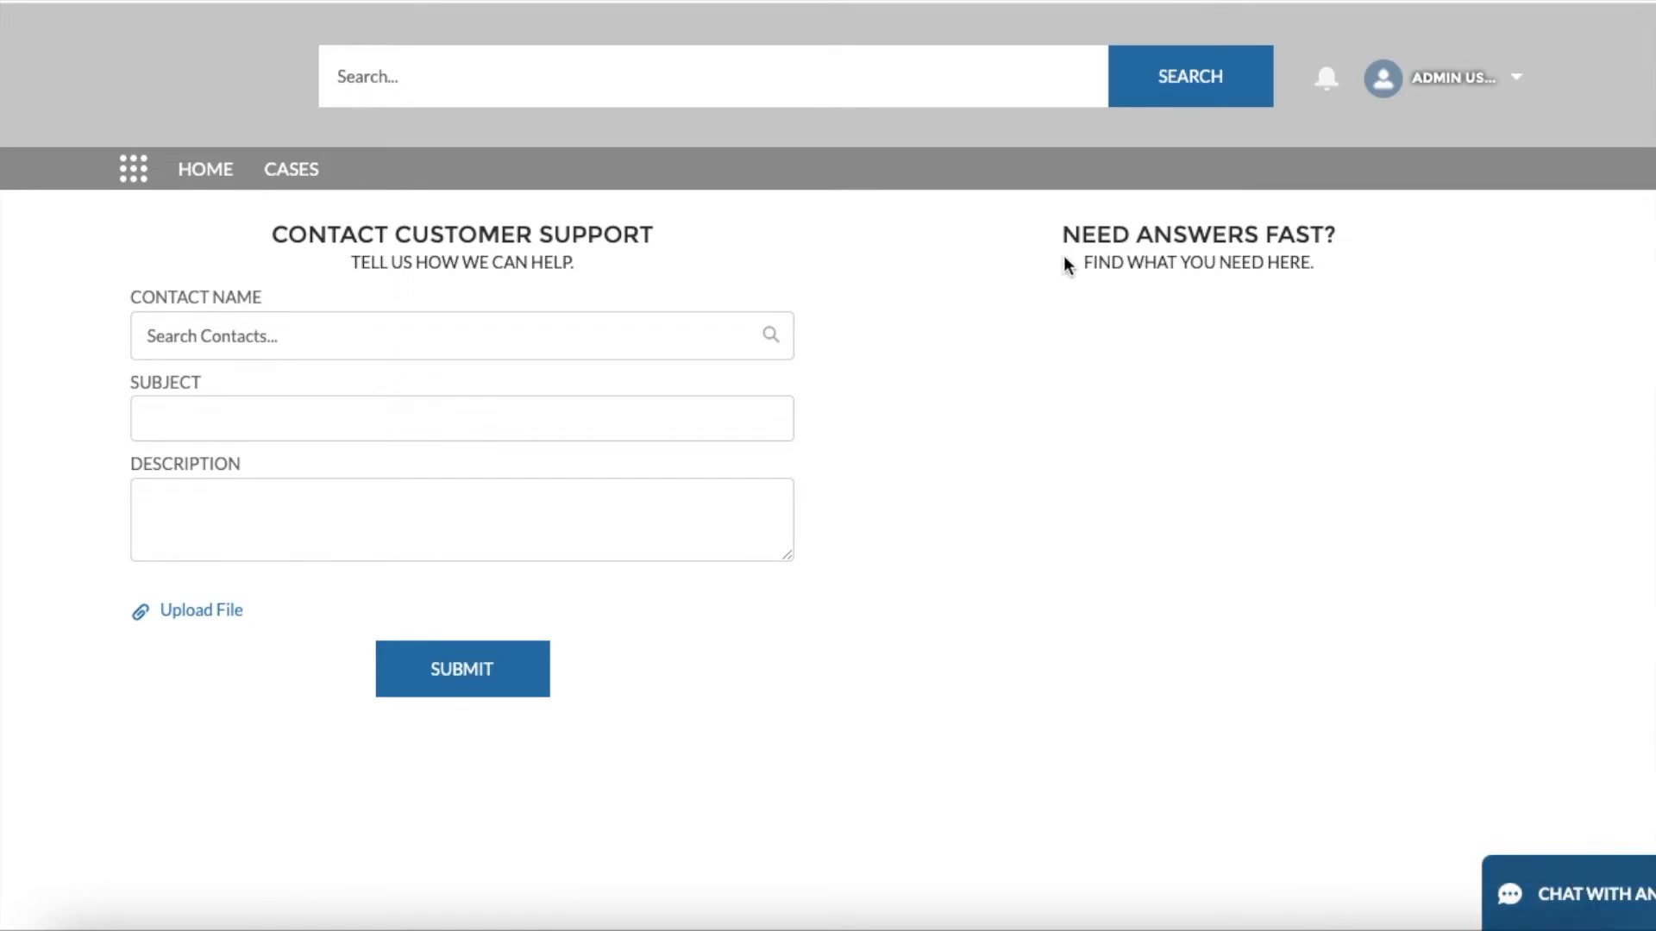
Start a new chat with an agent, entering the visitor's phone number and the subject "Test Subject".
click(16, 2)
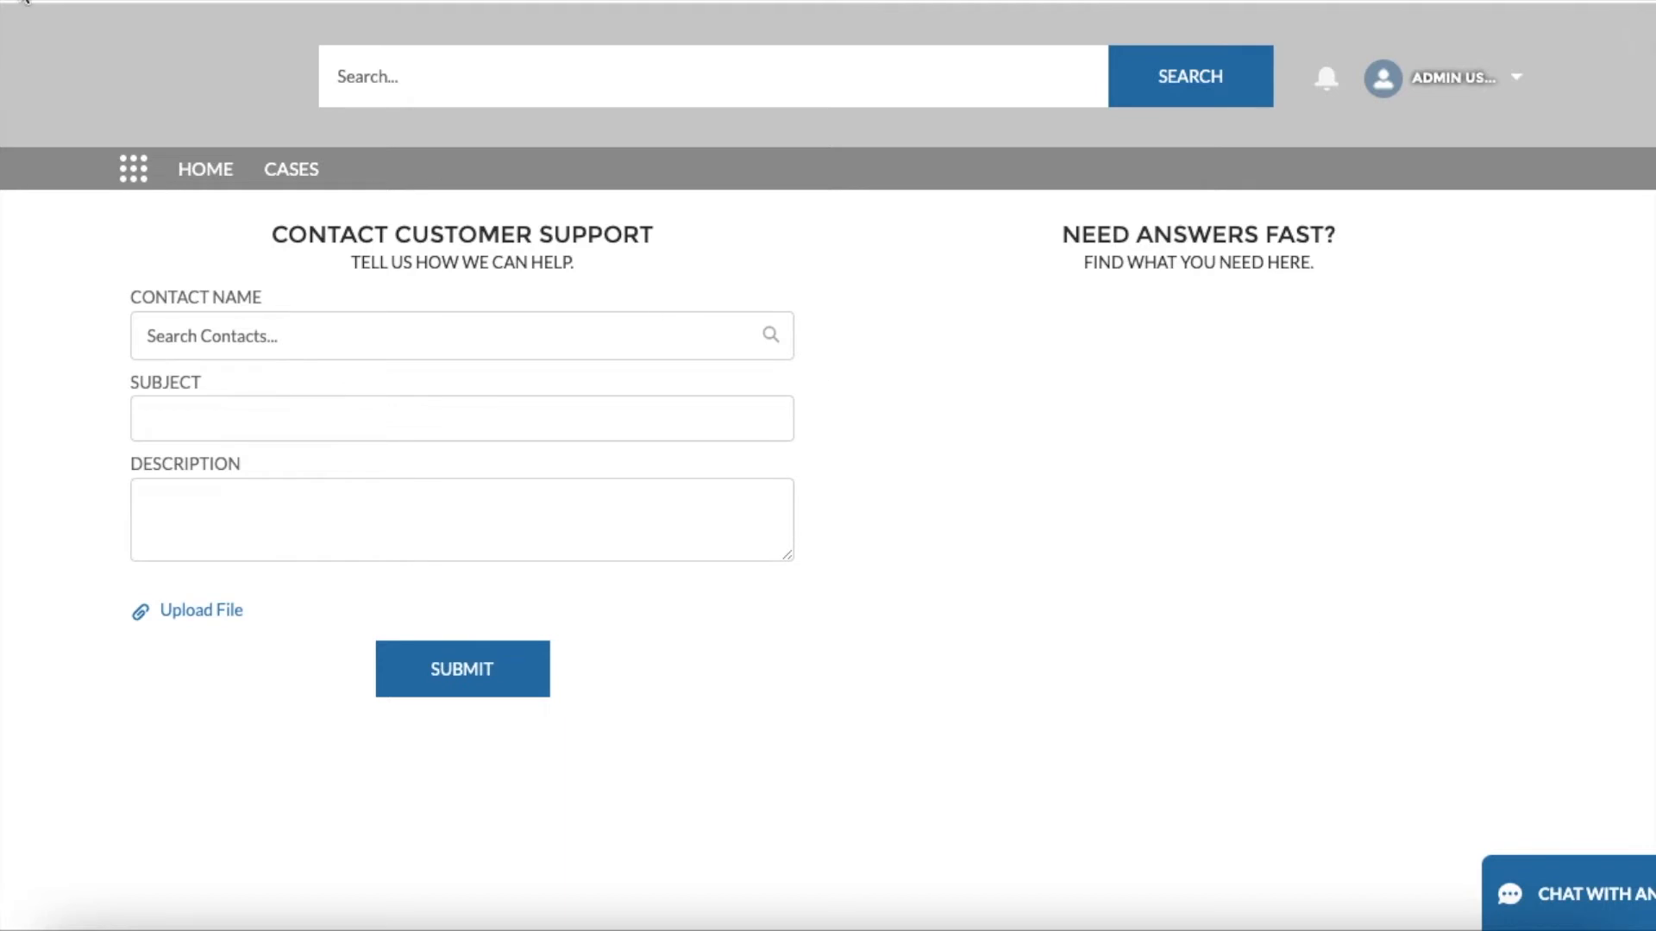
click(24, 1)
click(1645, 907)
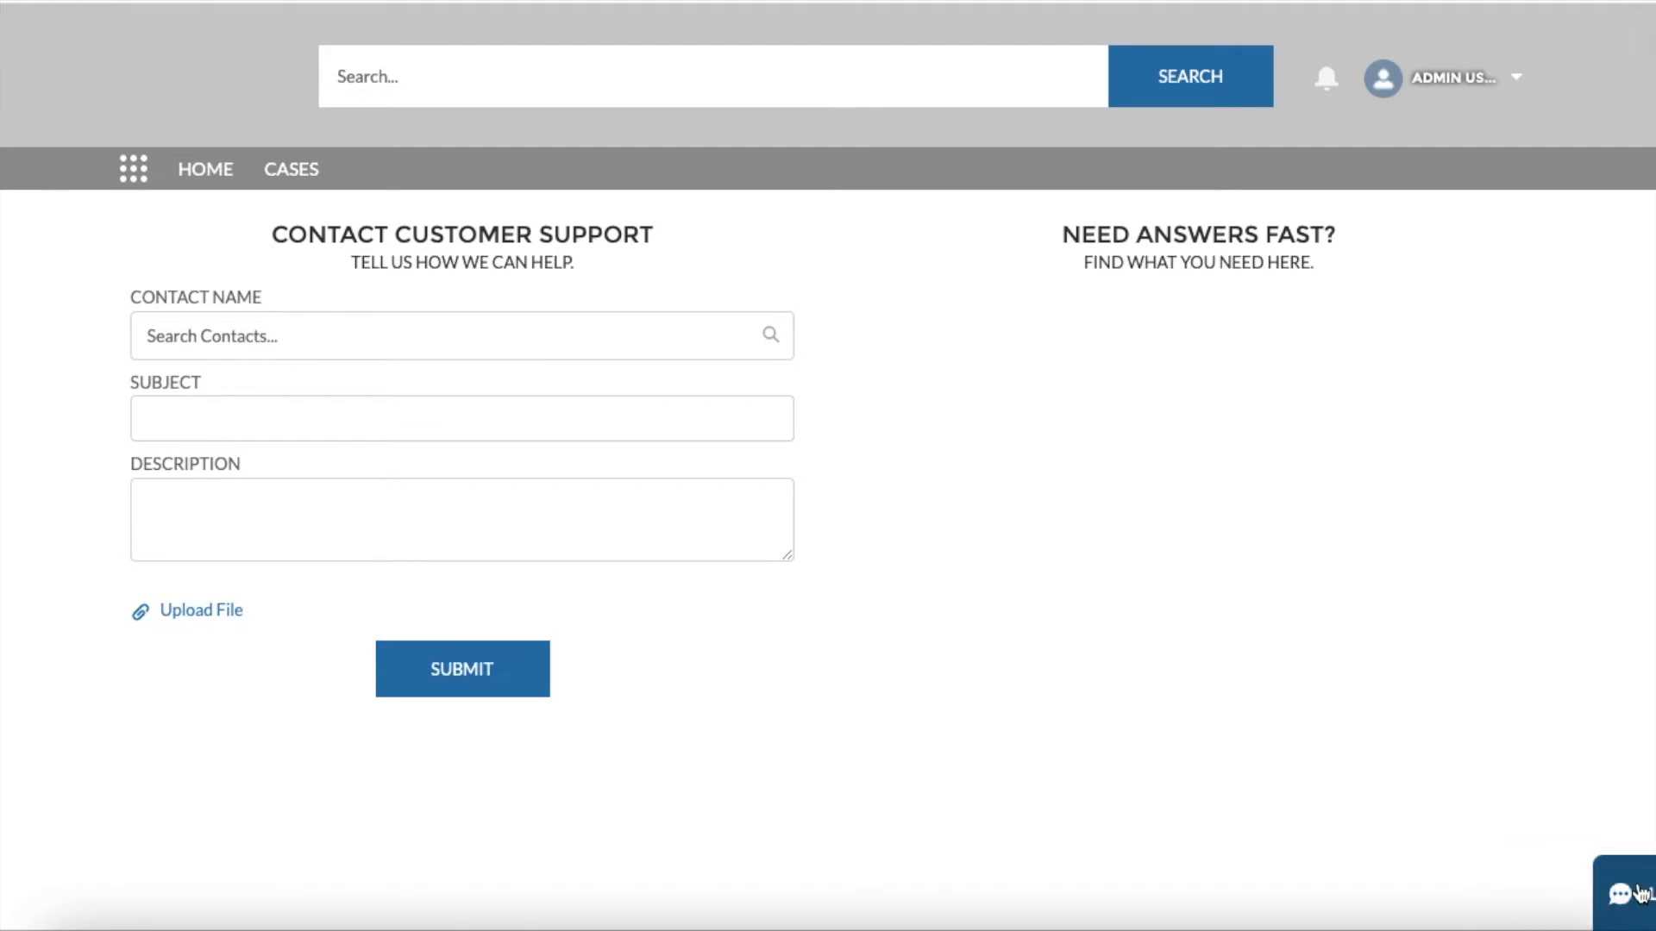
click(1491, 533)
text(1234567890)
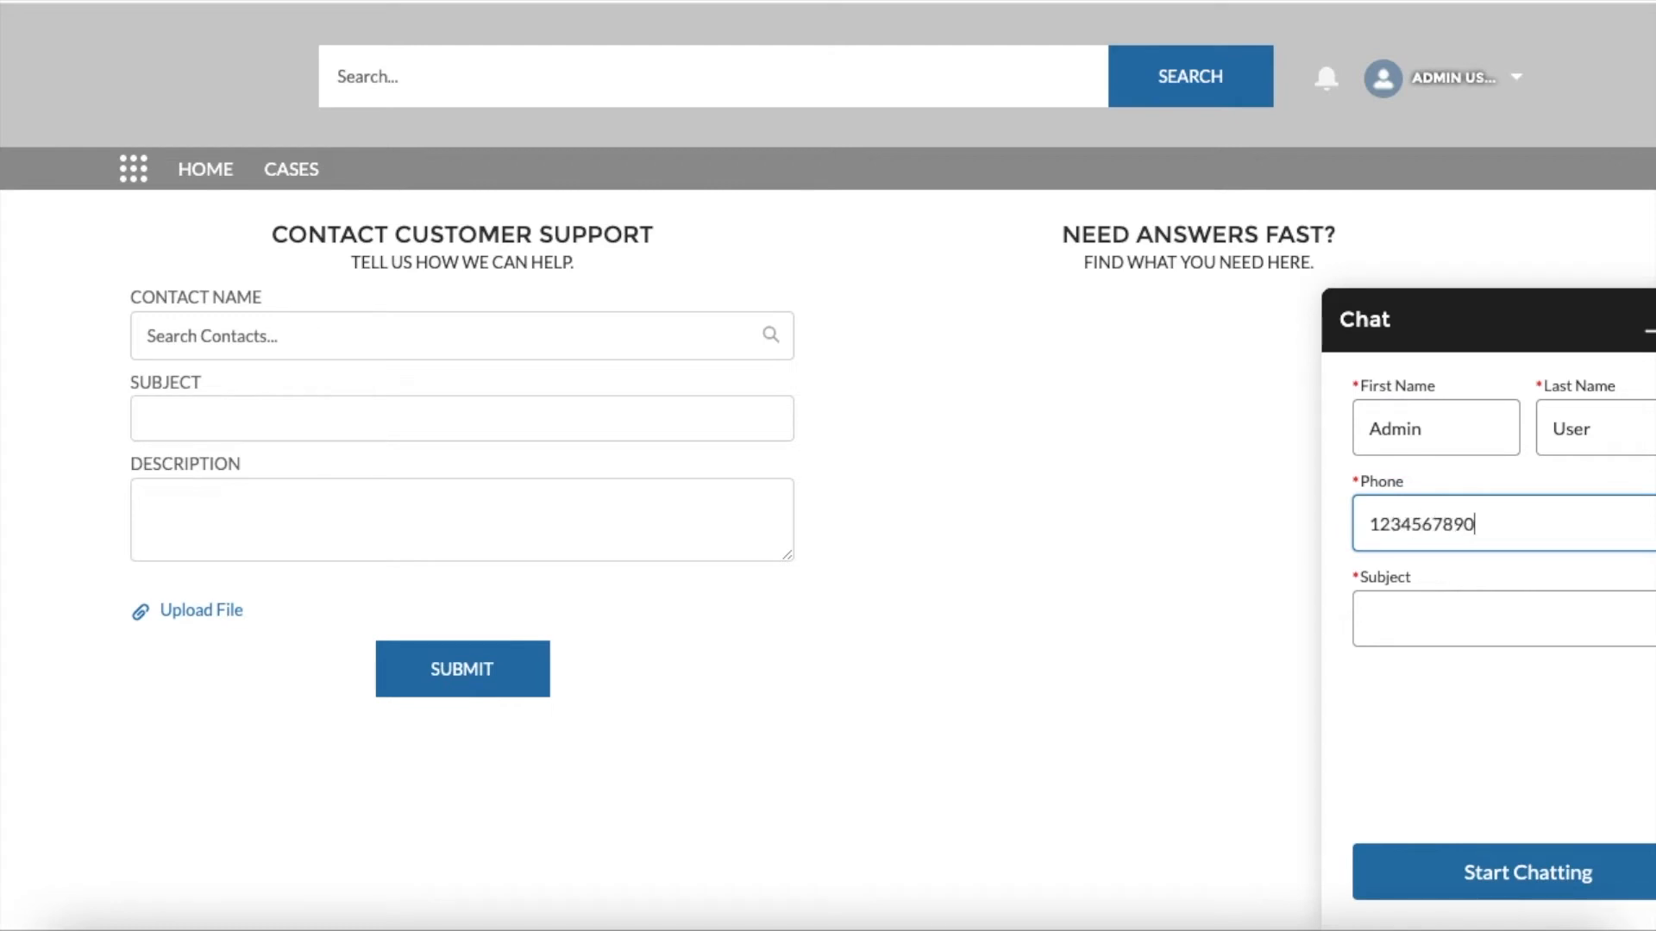
click(1497, 632)
click(1541, 695)
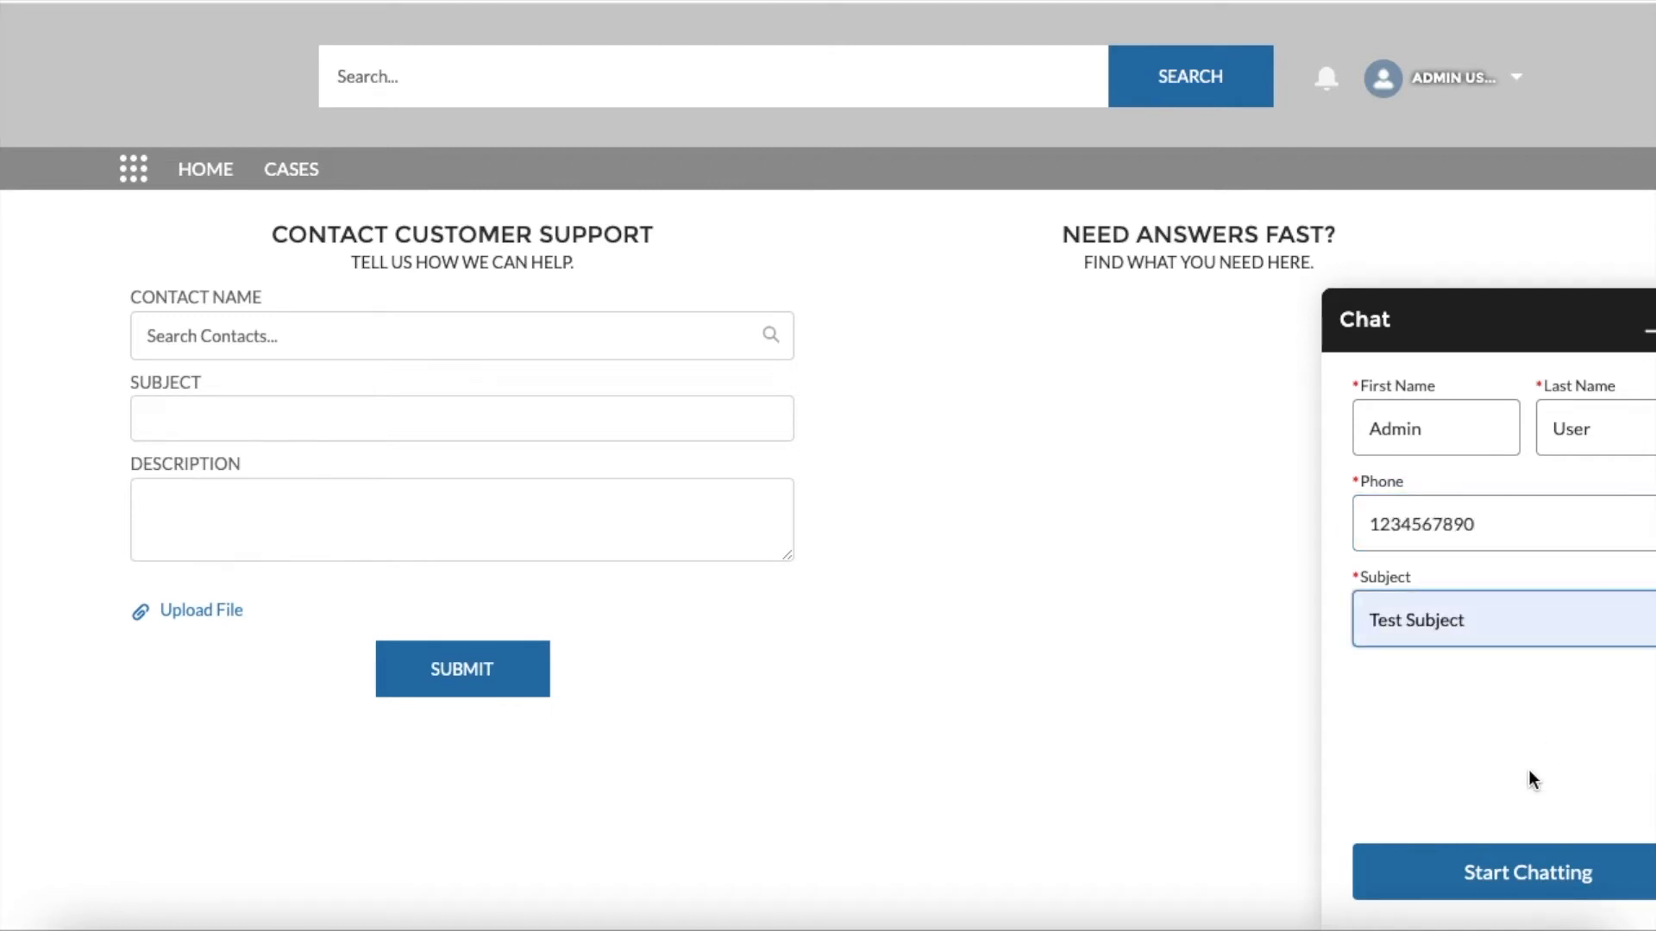
click(1548, 885)
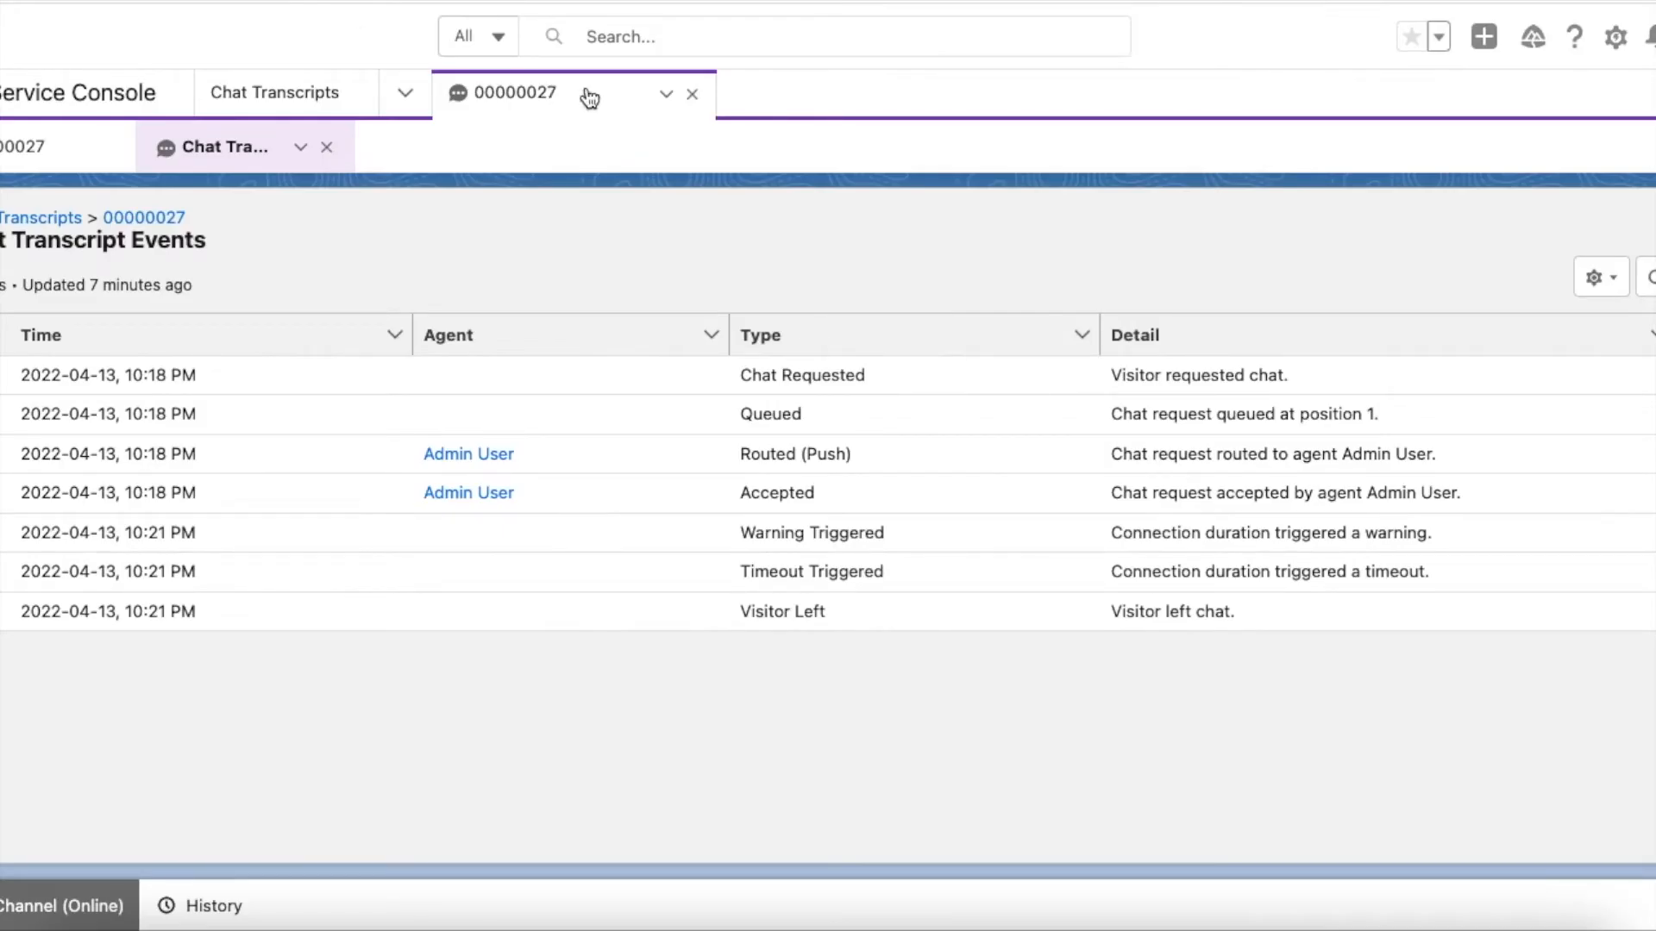
Switch to the Service Console, close the old chat transcript and accept the incoming chat request in Omni-Channel.
click(693, 96)
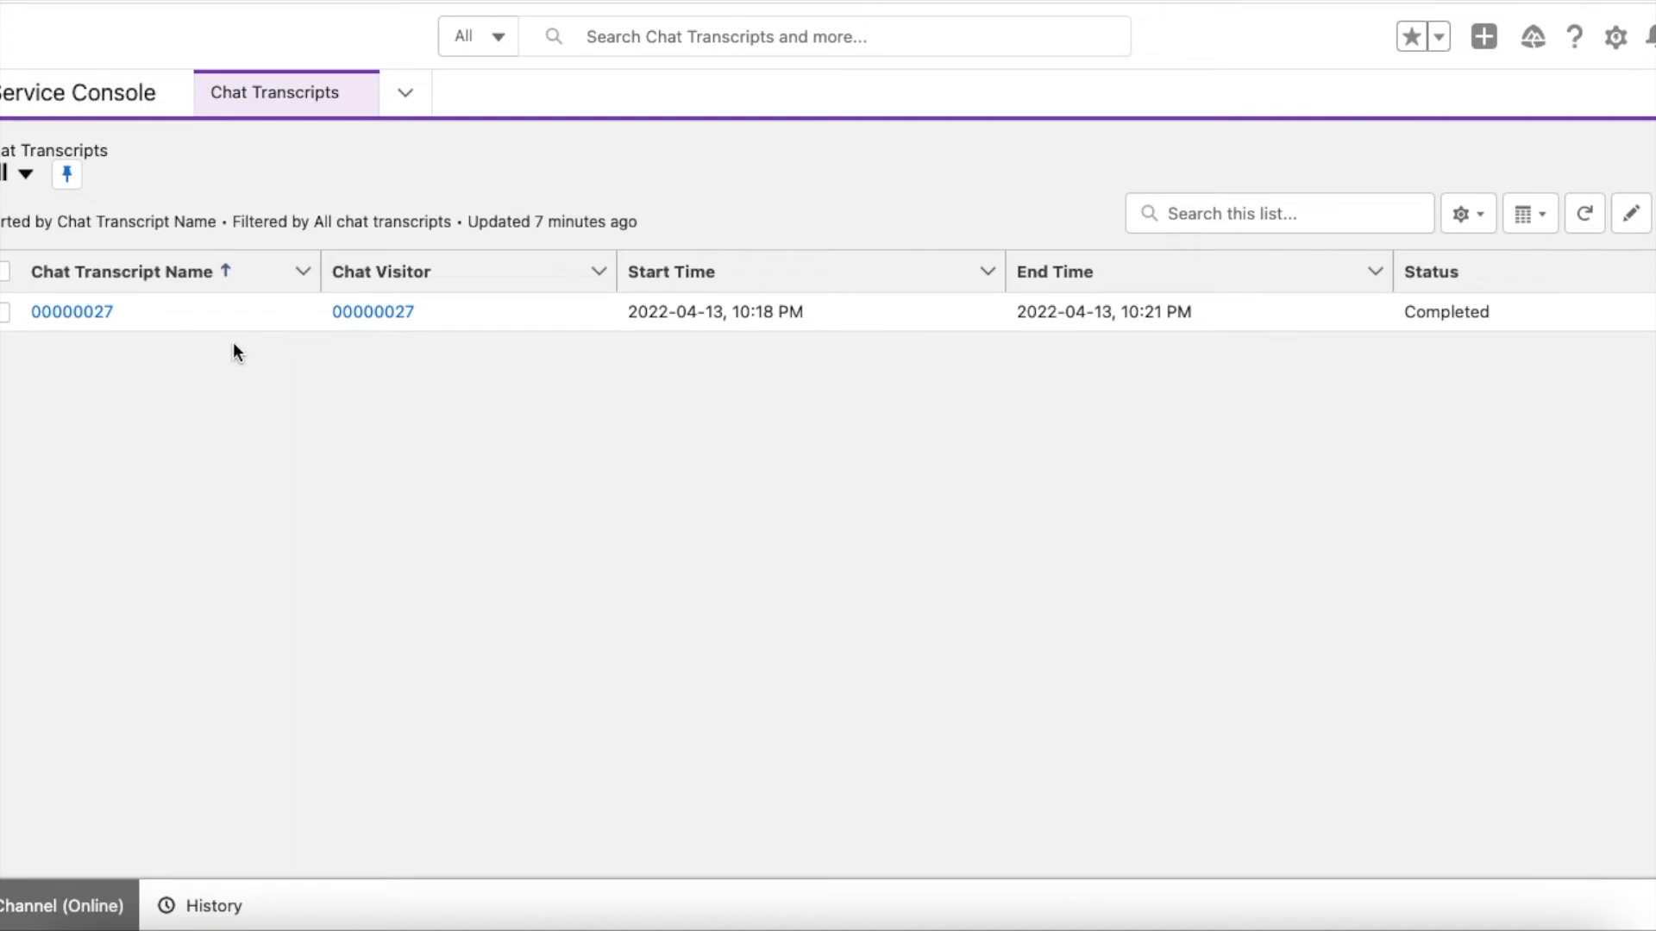
click(78, 906)
mouse_move(292, 484)
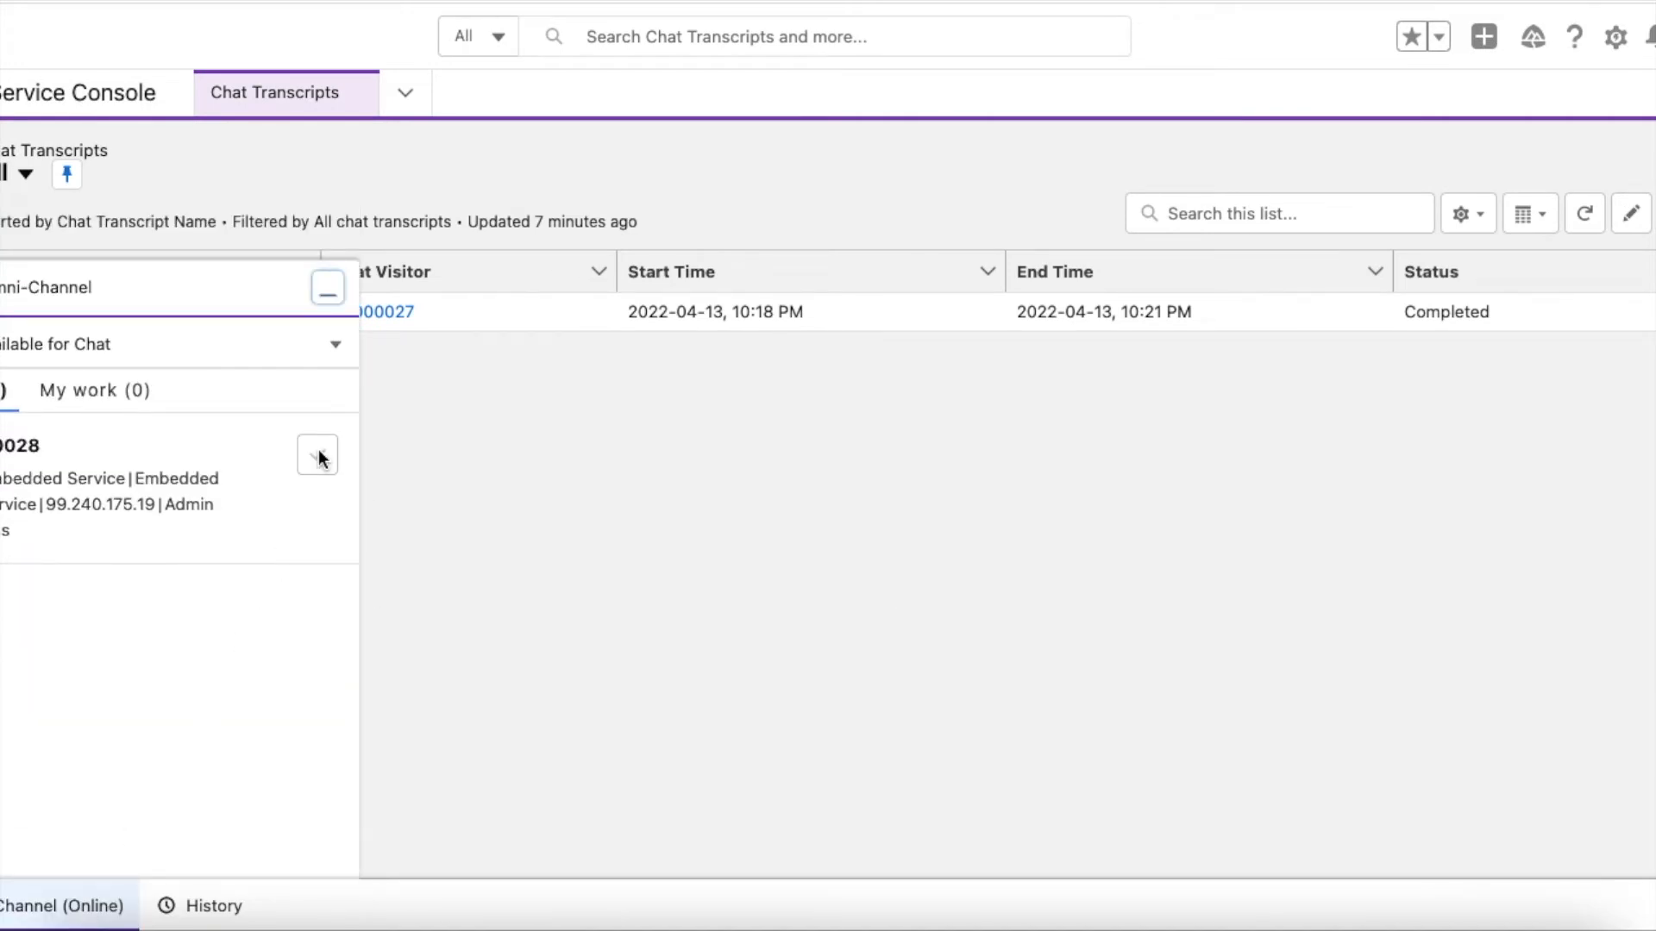
click(318, 451)
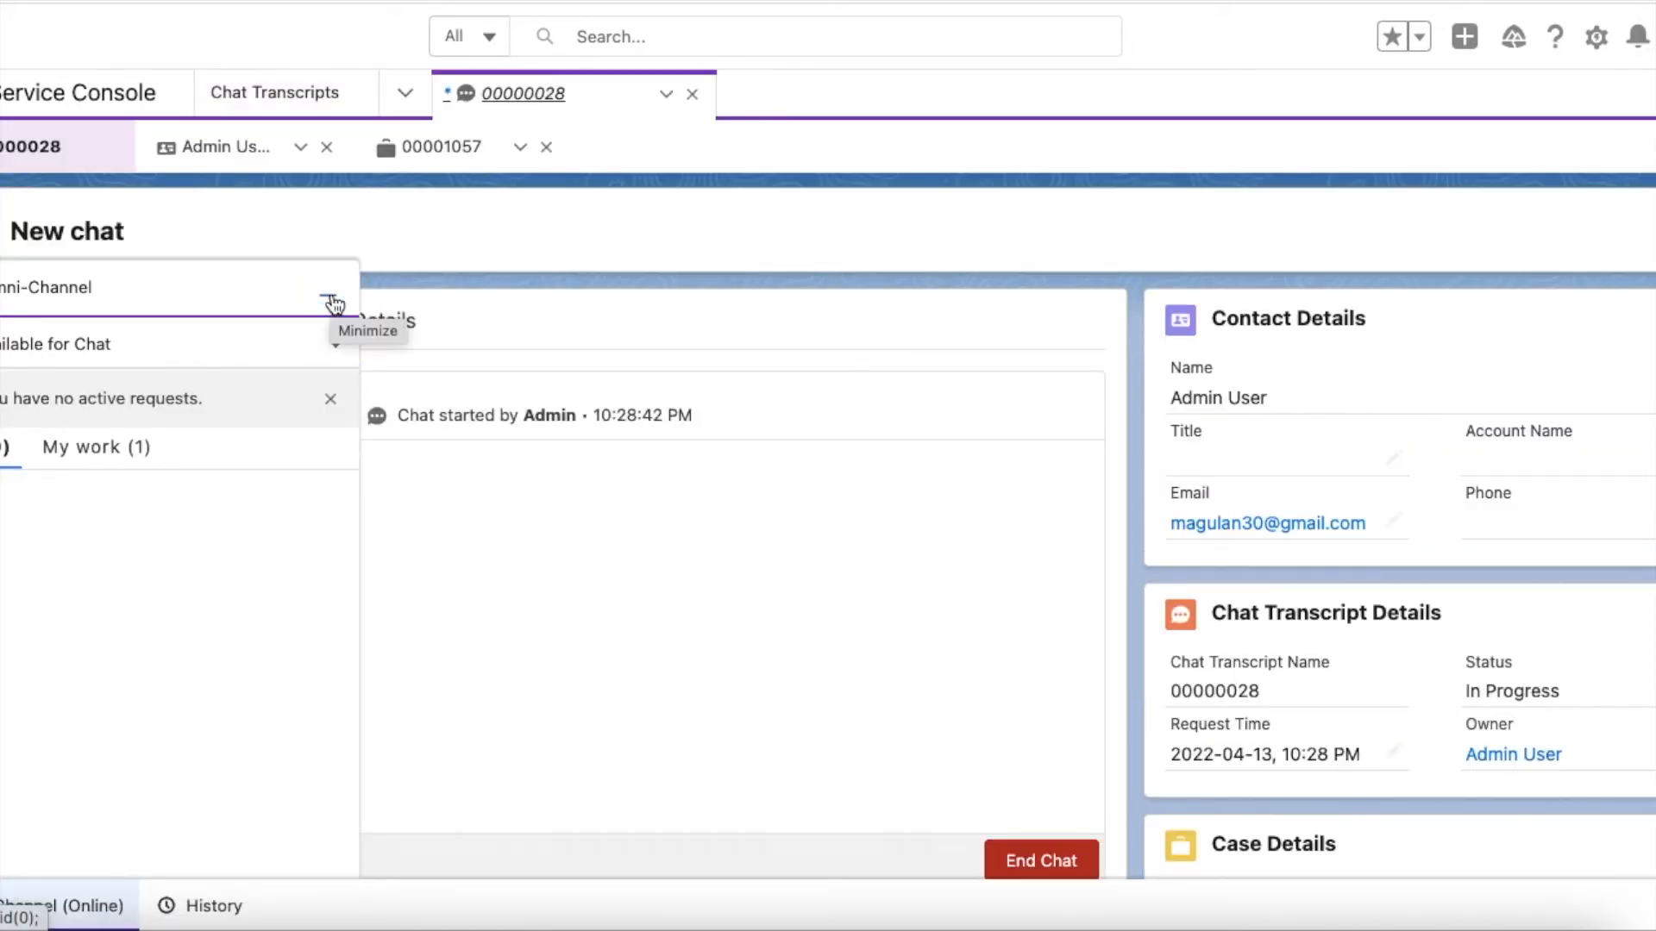
Minimize Omni-Channel and send the visitor the chat message "Test".
click(333, 302)
scroll(410, 695, down, 3)
click(328, 757)
text(H)
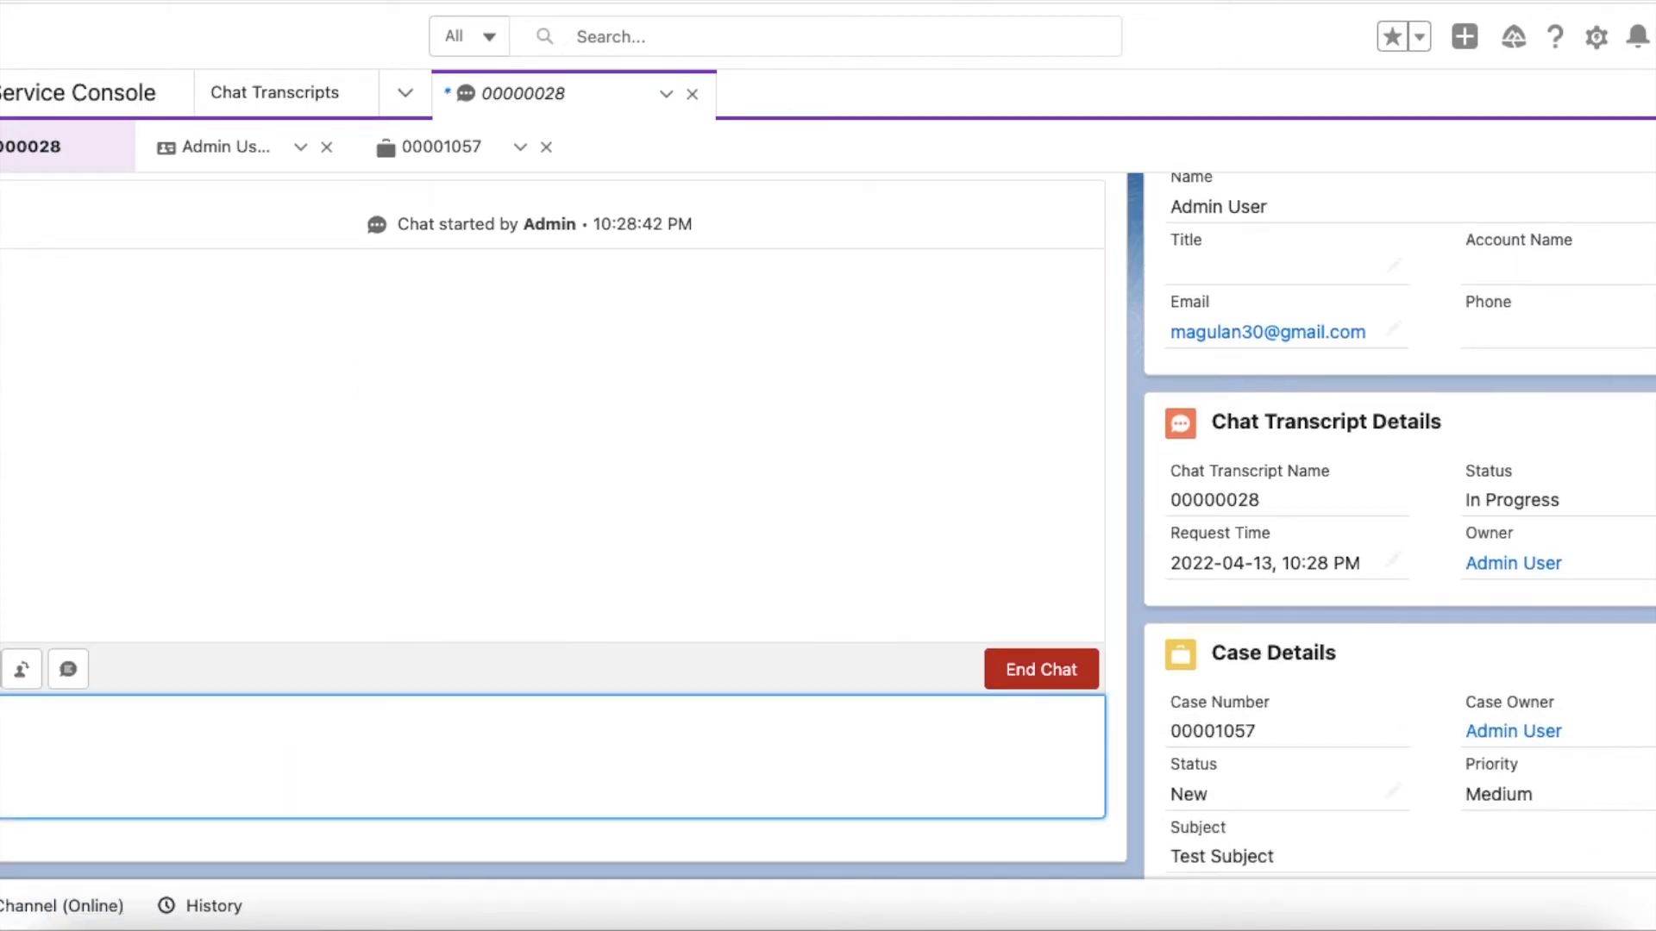
key(Return)
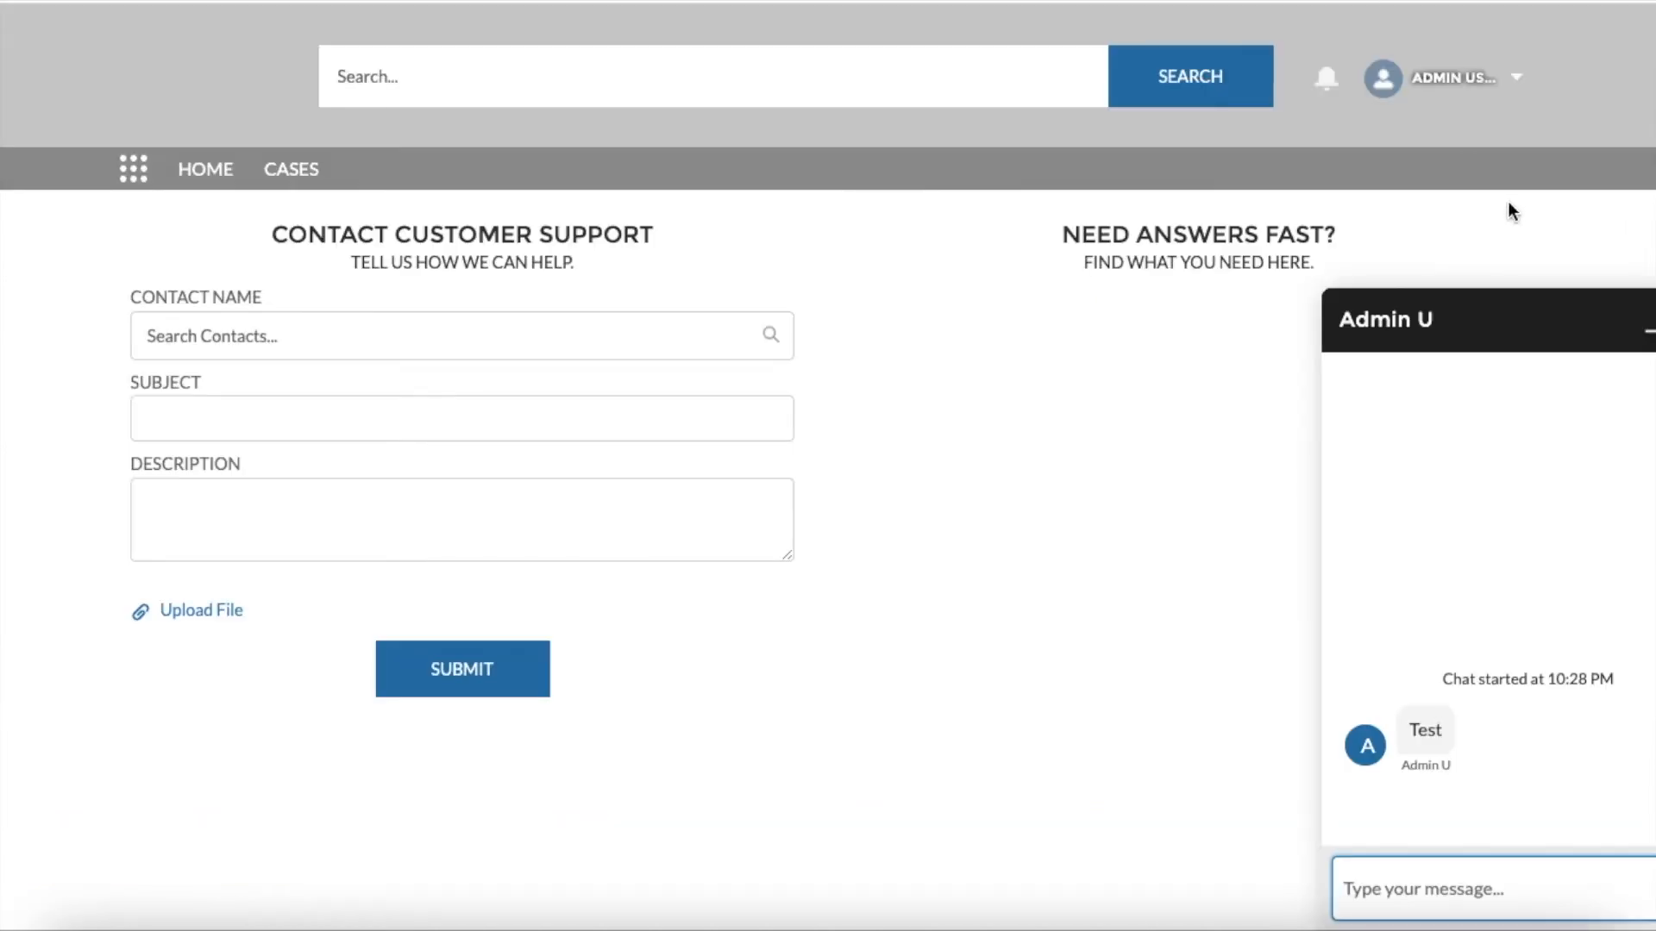
Go from the Contact Support page to the portal's Cases list and open the account menu.
click(308, 181)
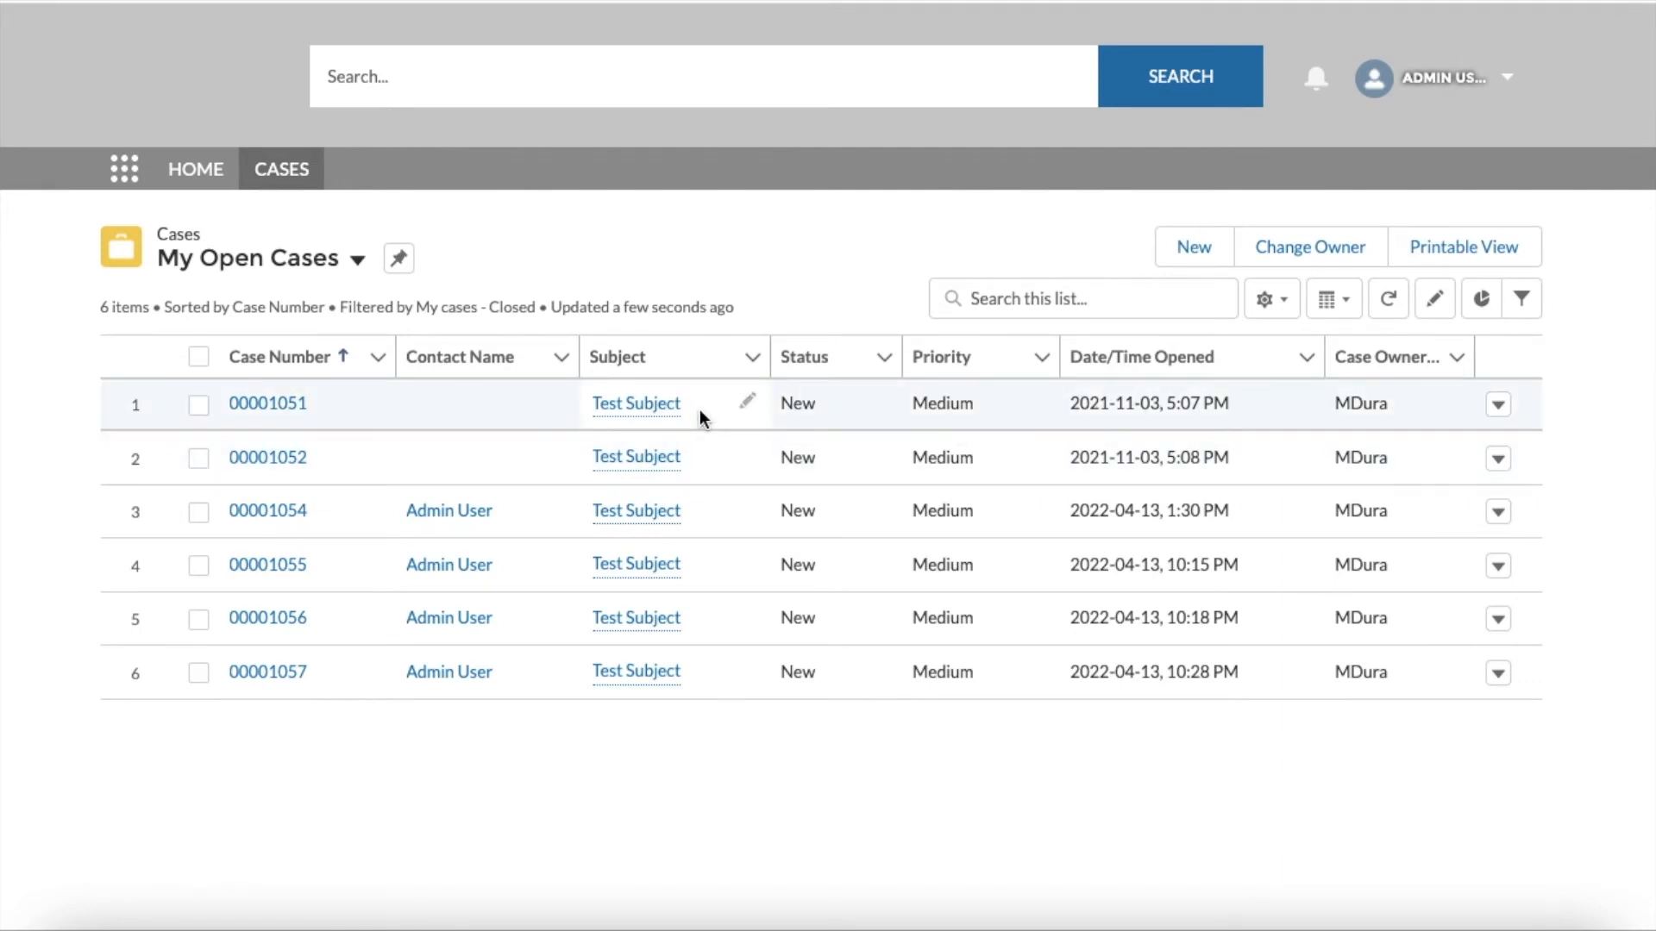
click(1447, 91)
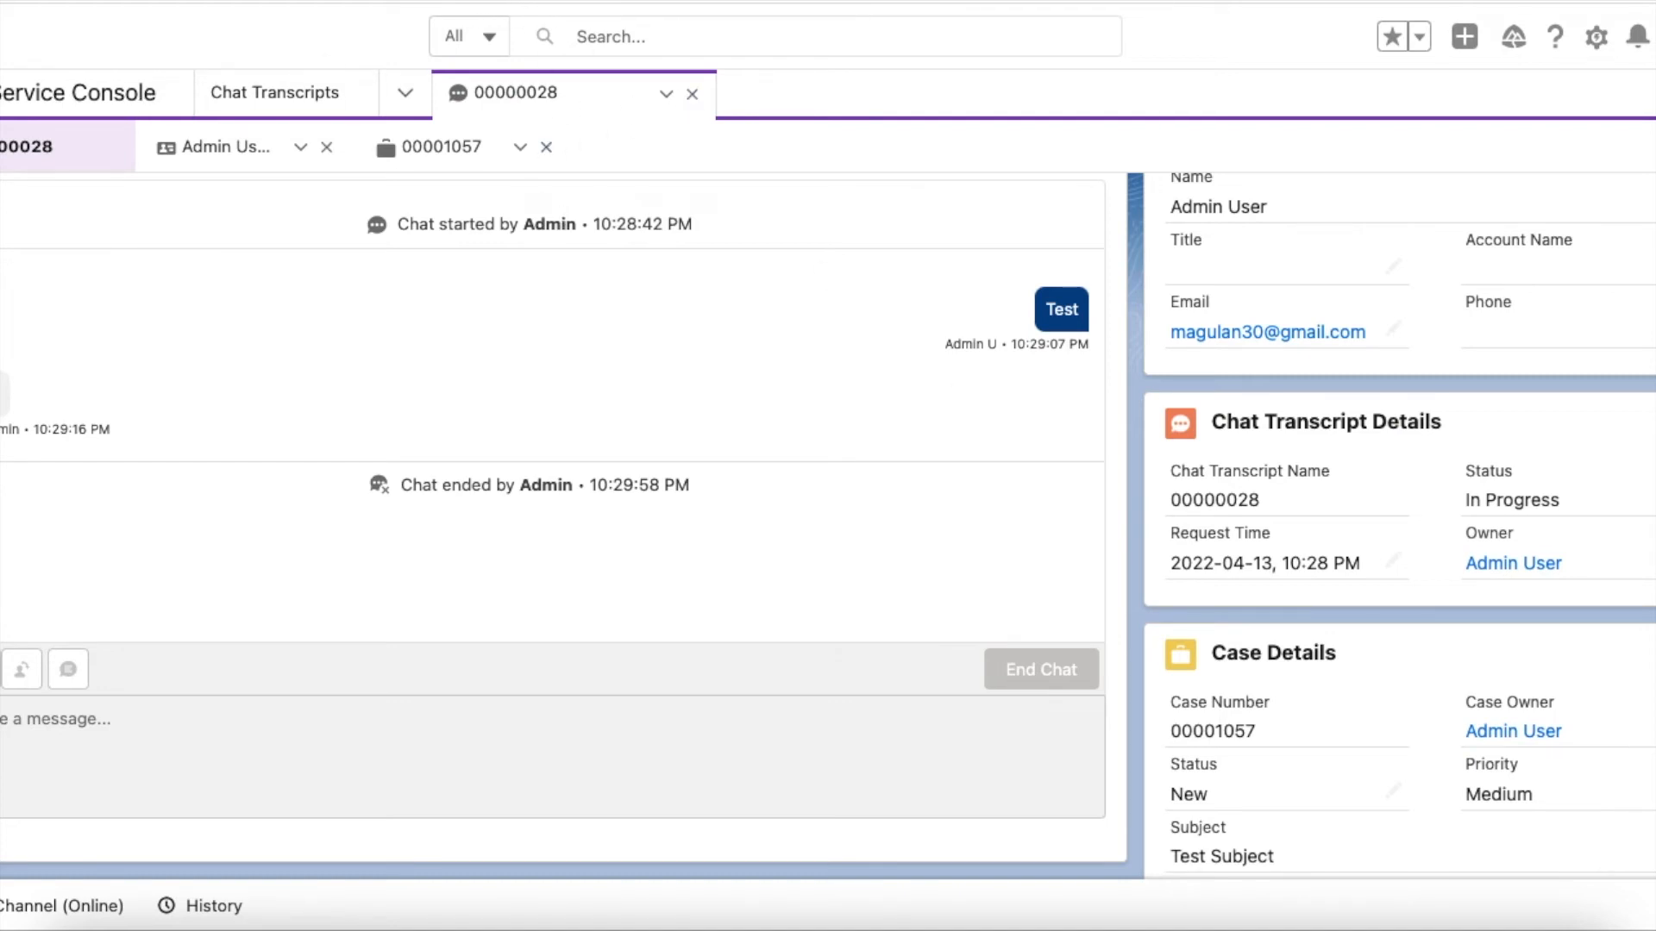
Copy the ended chat transcript's record ID from the Service Console page address.
right_click(805, 2)
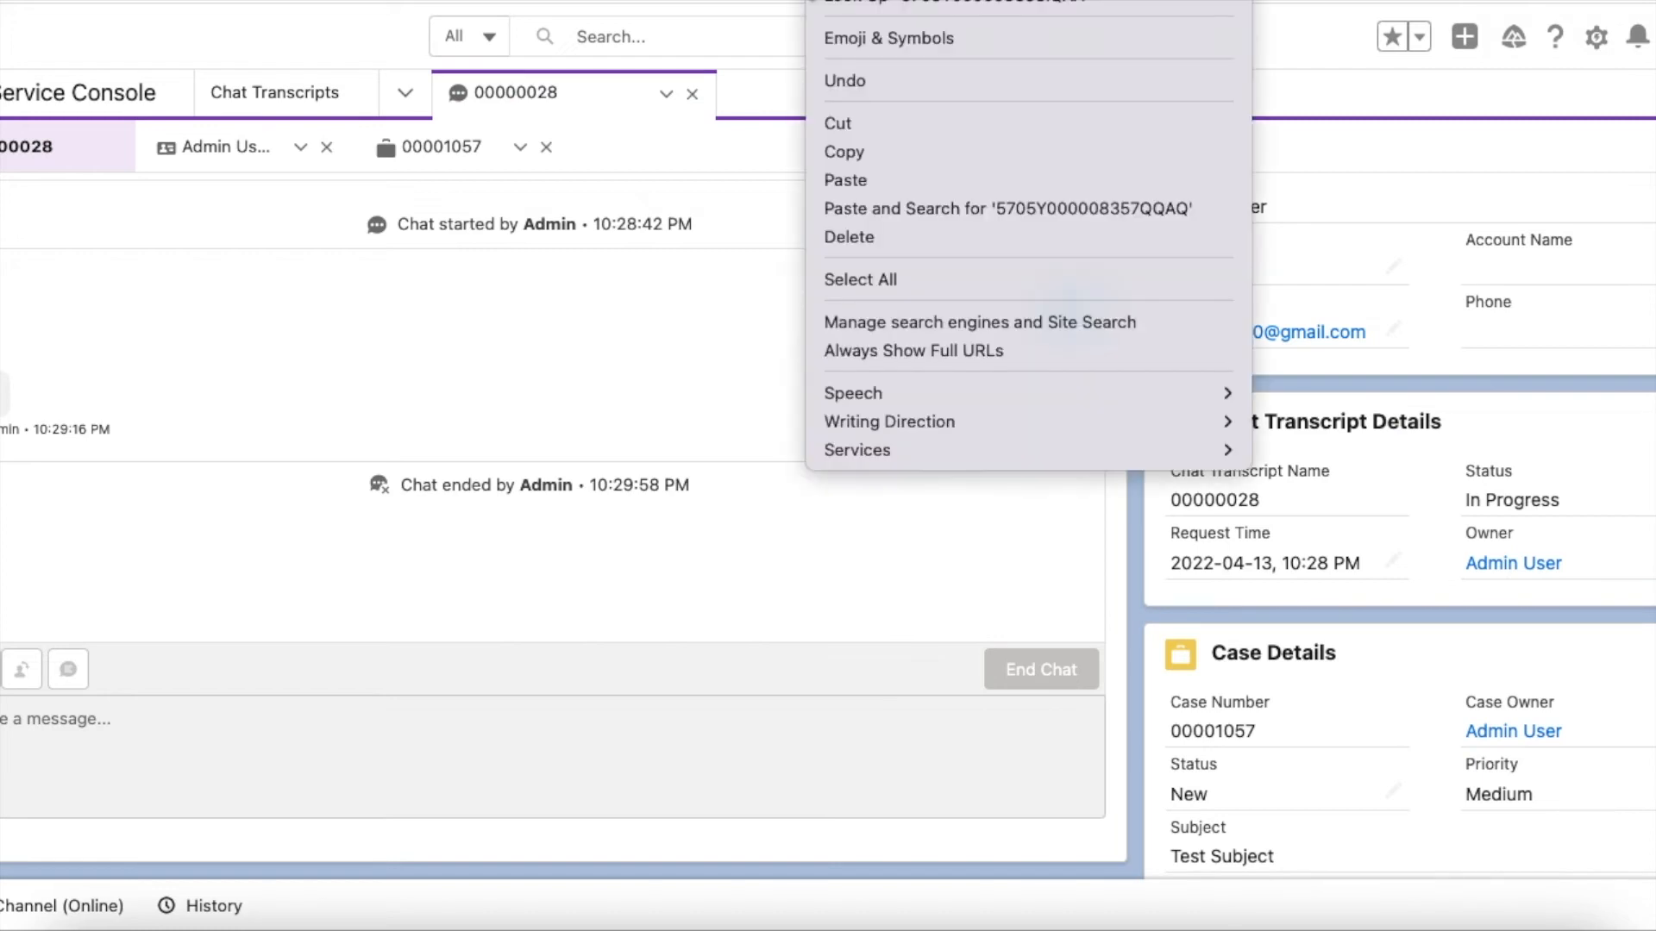
click(877, 145)
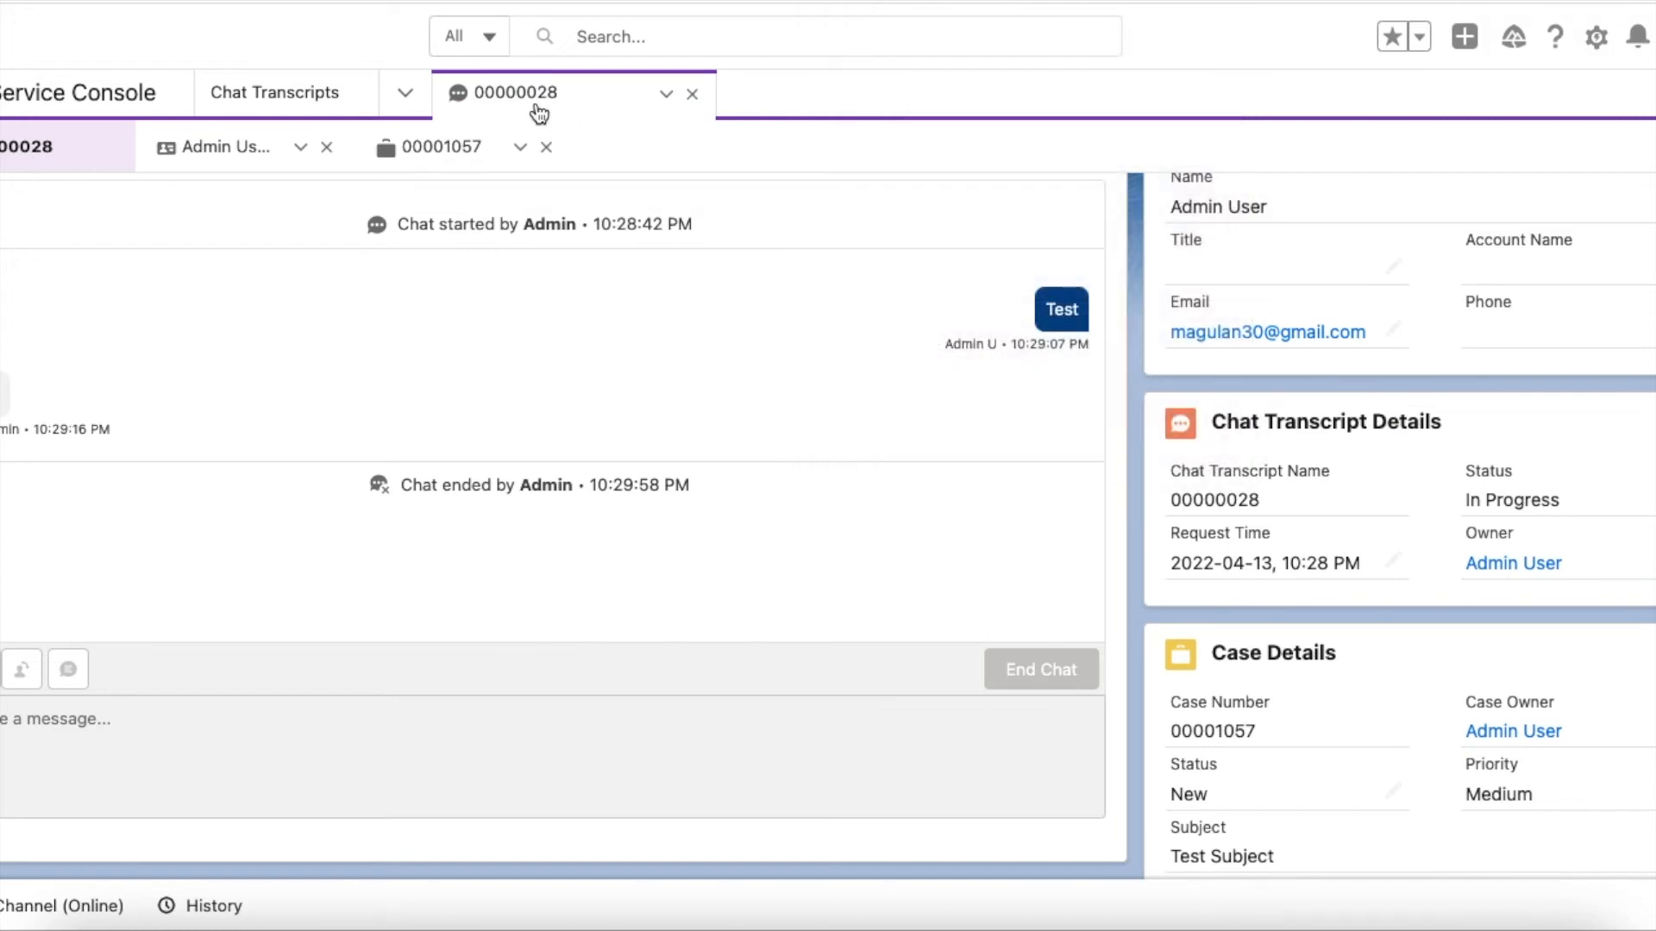
Close the ended chat, refresh the Chat Transcripts list and open the newest transcript's details.
click(693, 96)
click(1586, 218)
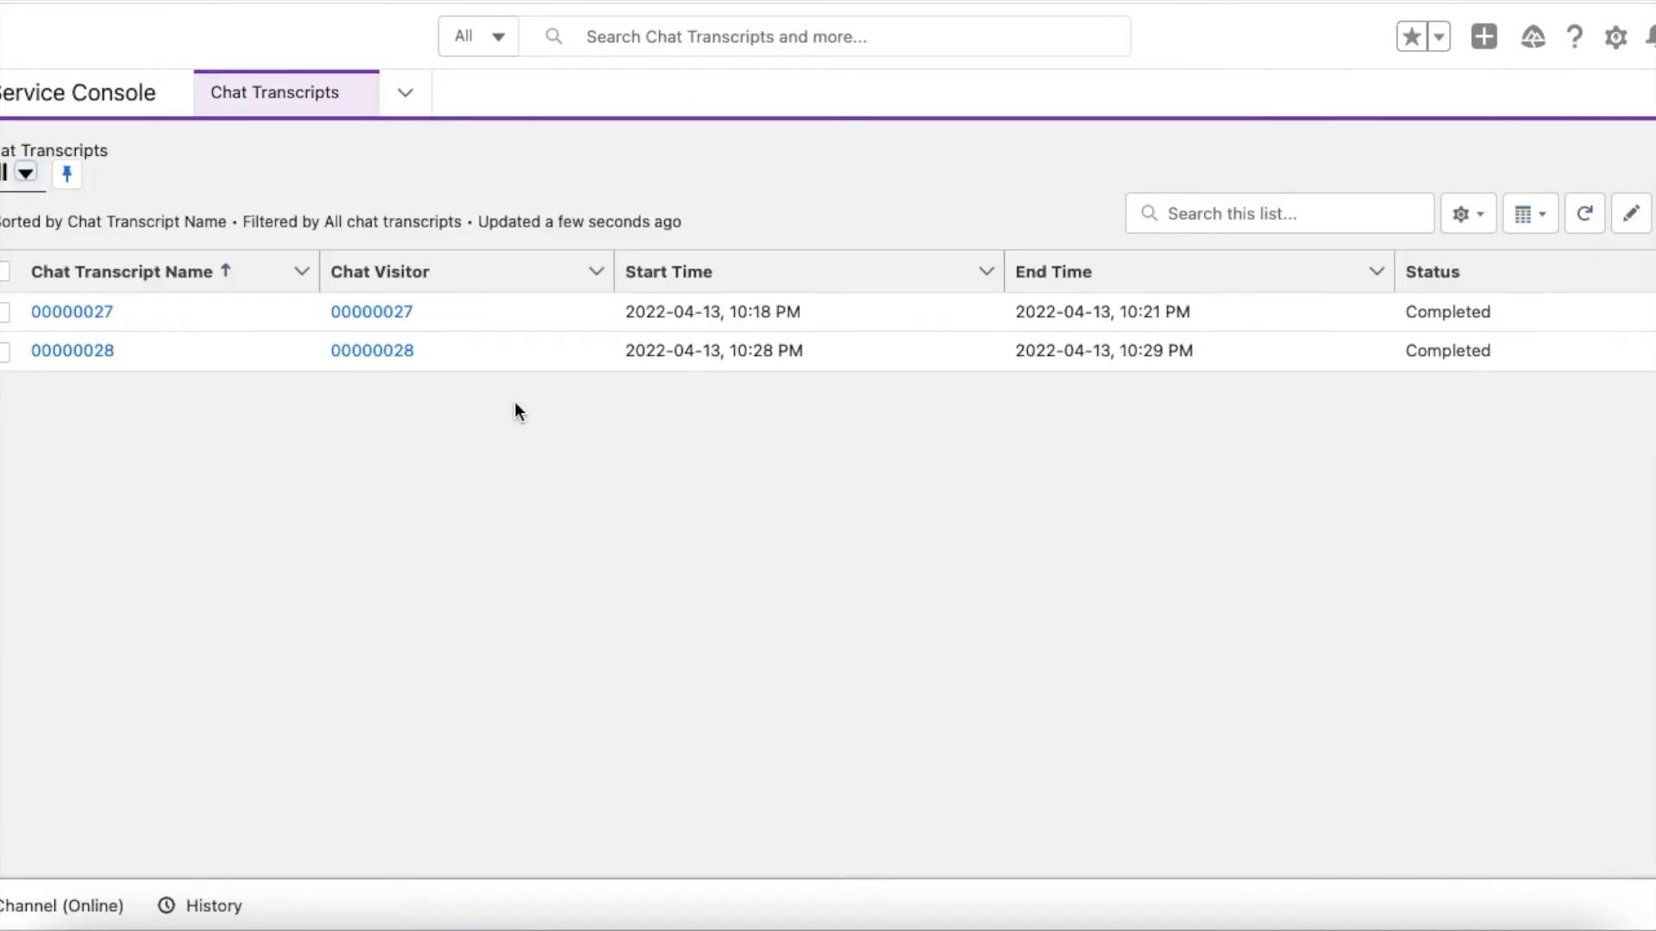
click(397, 352)
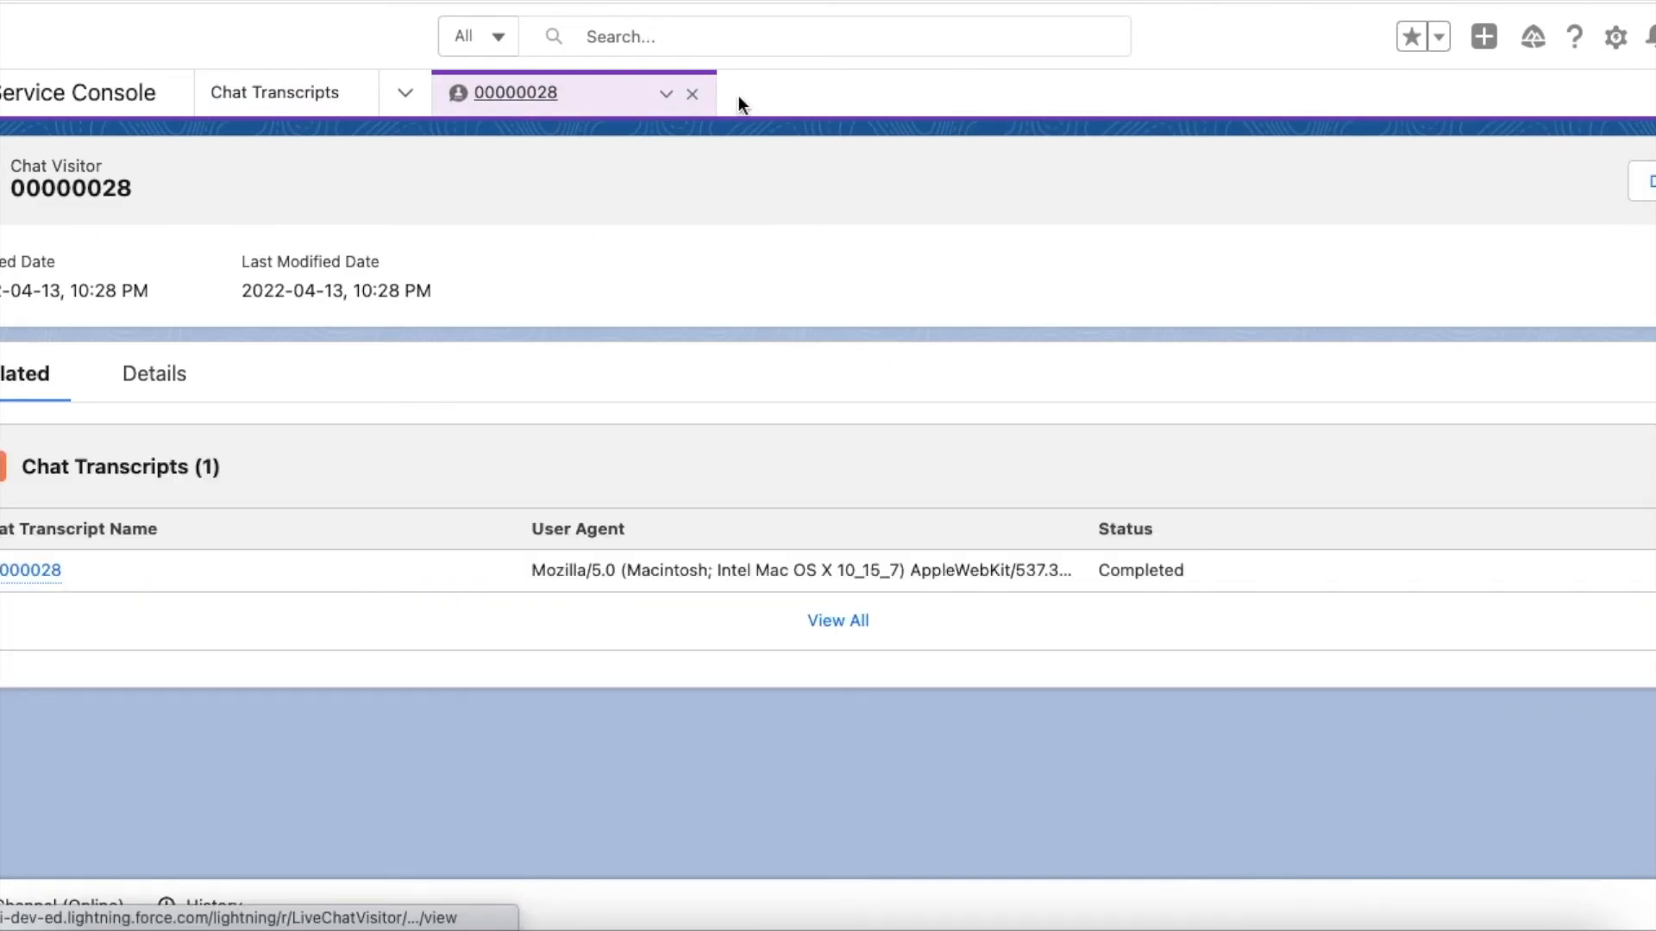
click(692, 94)
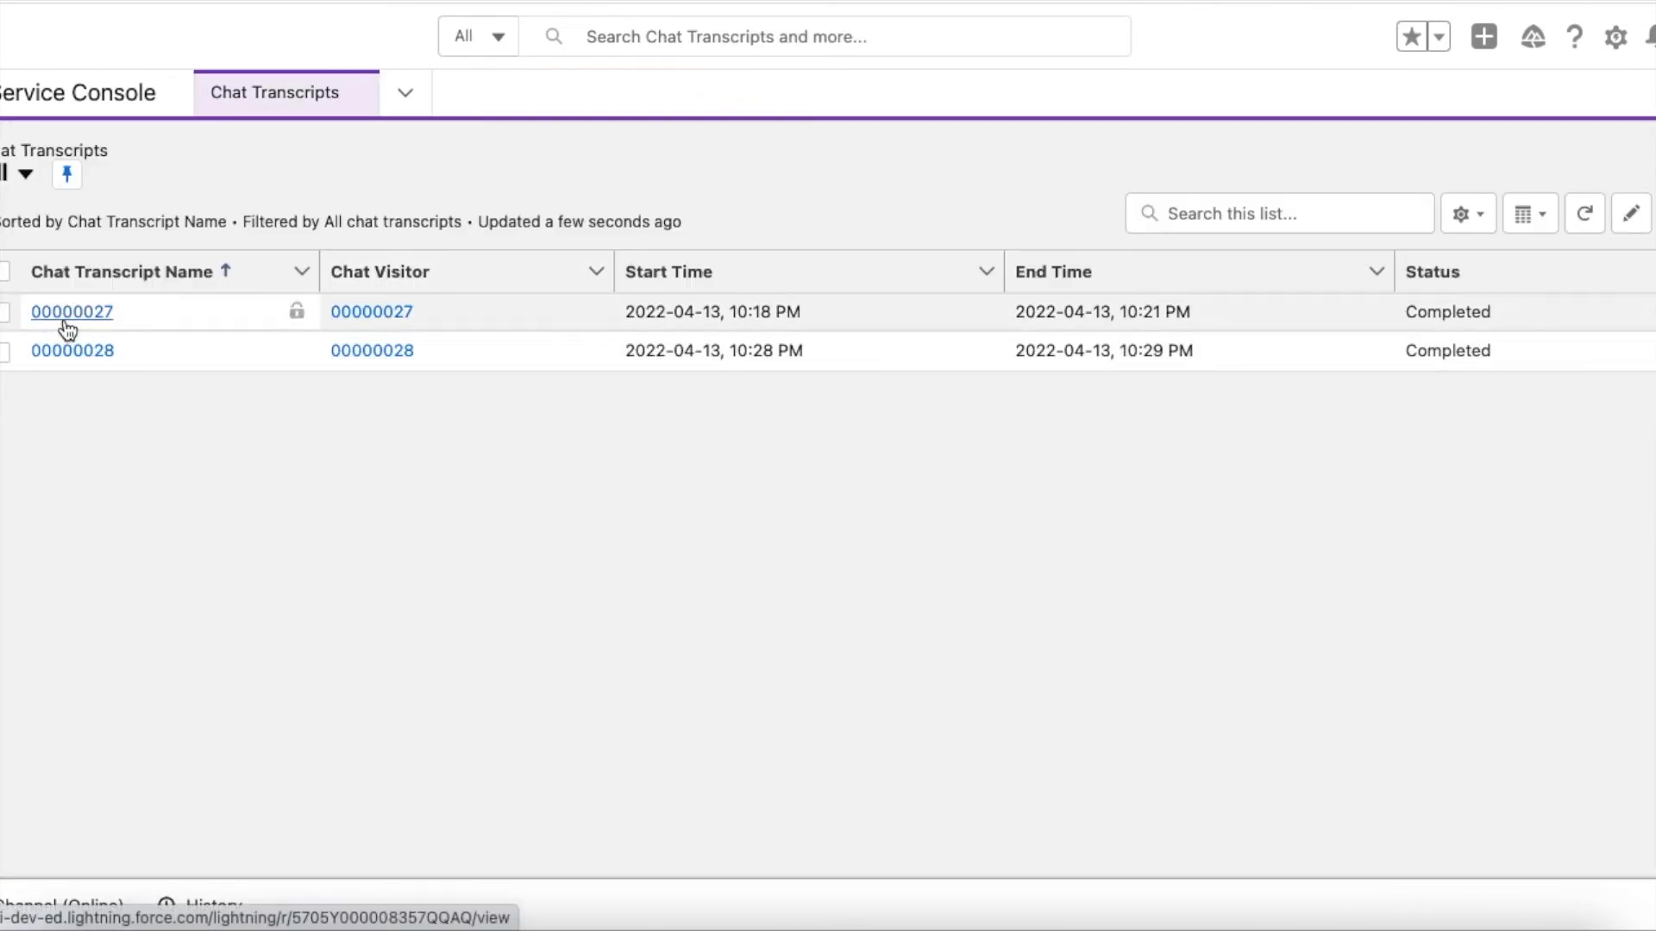
click(74, 353)
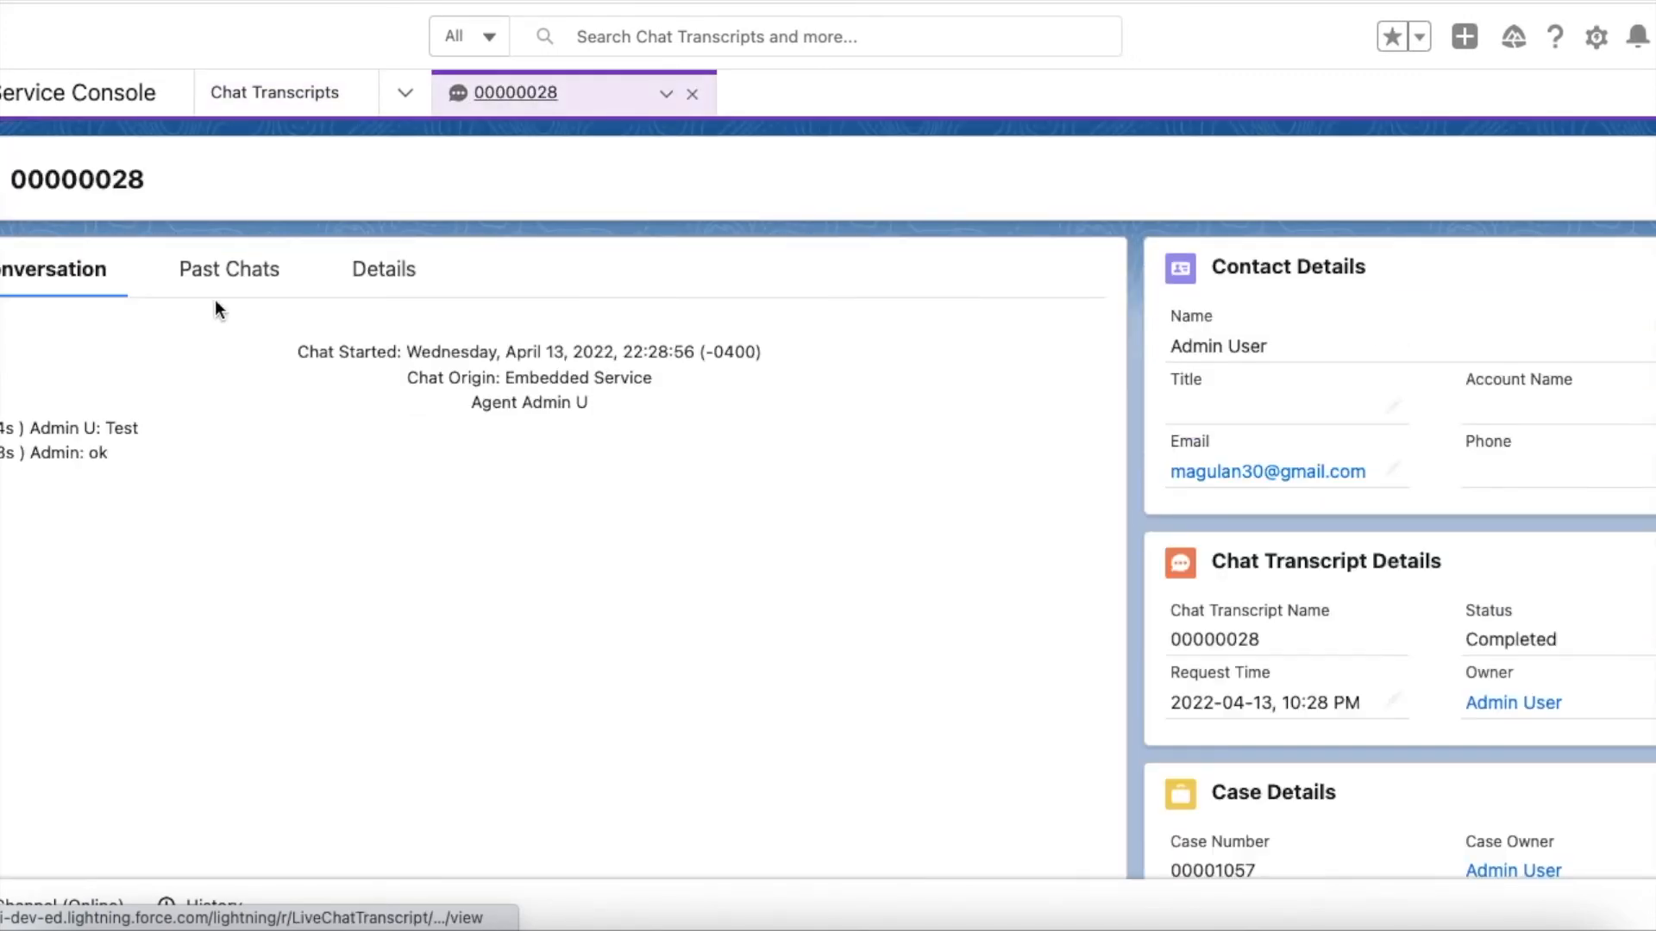
click(371, 275)
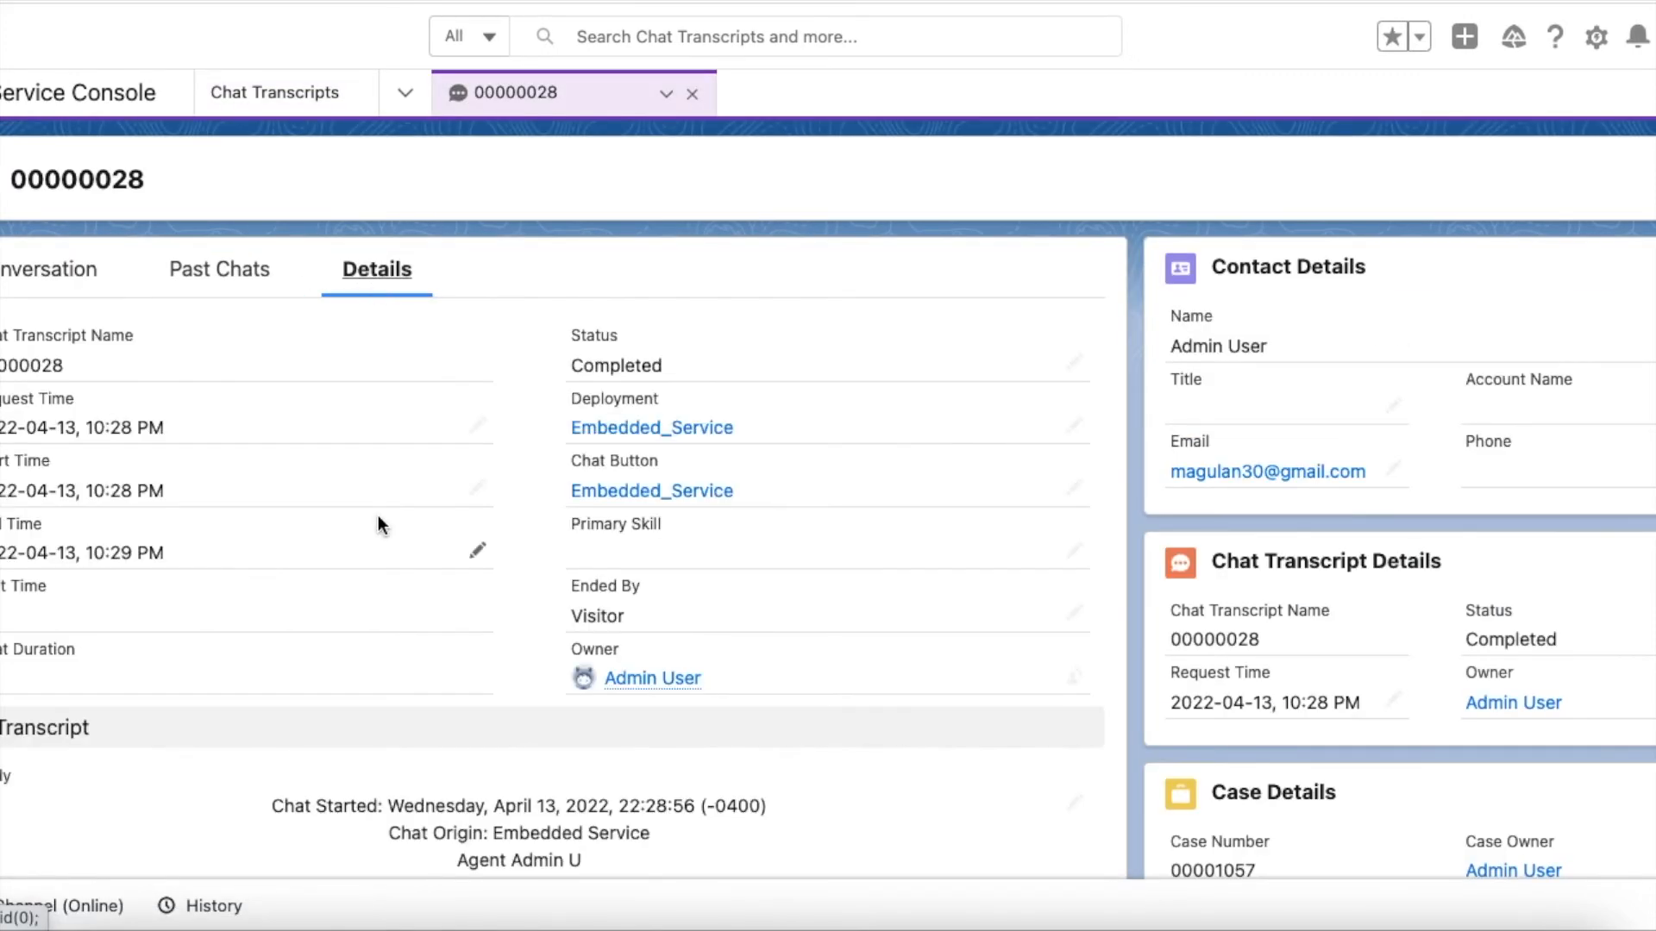
Open the full Chat Transcript Events list from the chat transcript's details.
scroll(378, 523, down, 10)
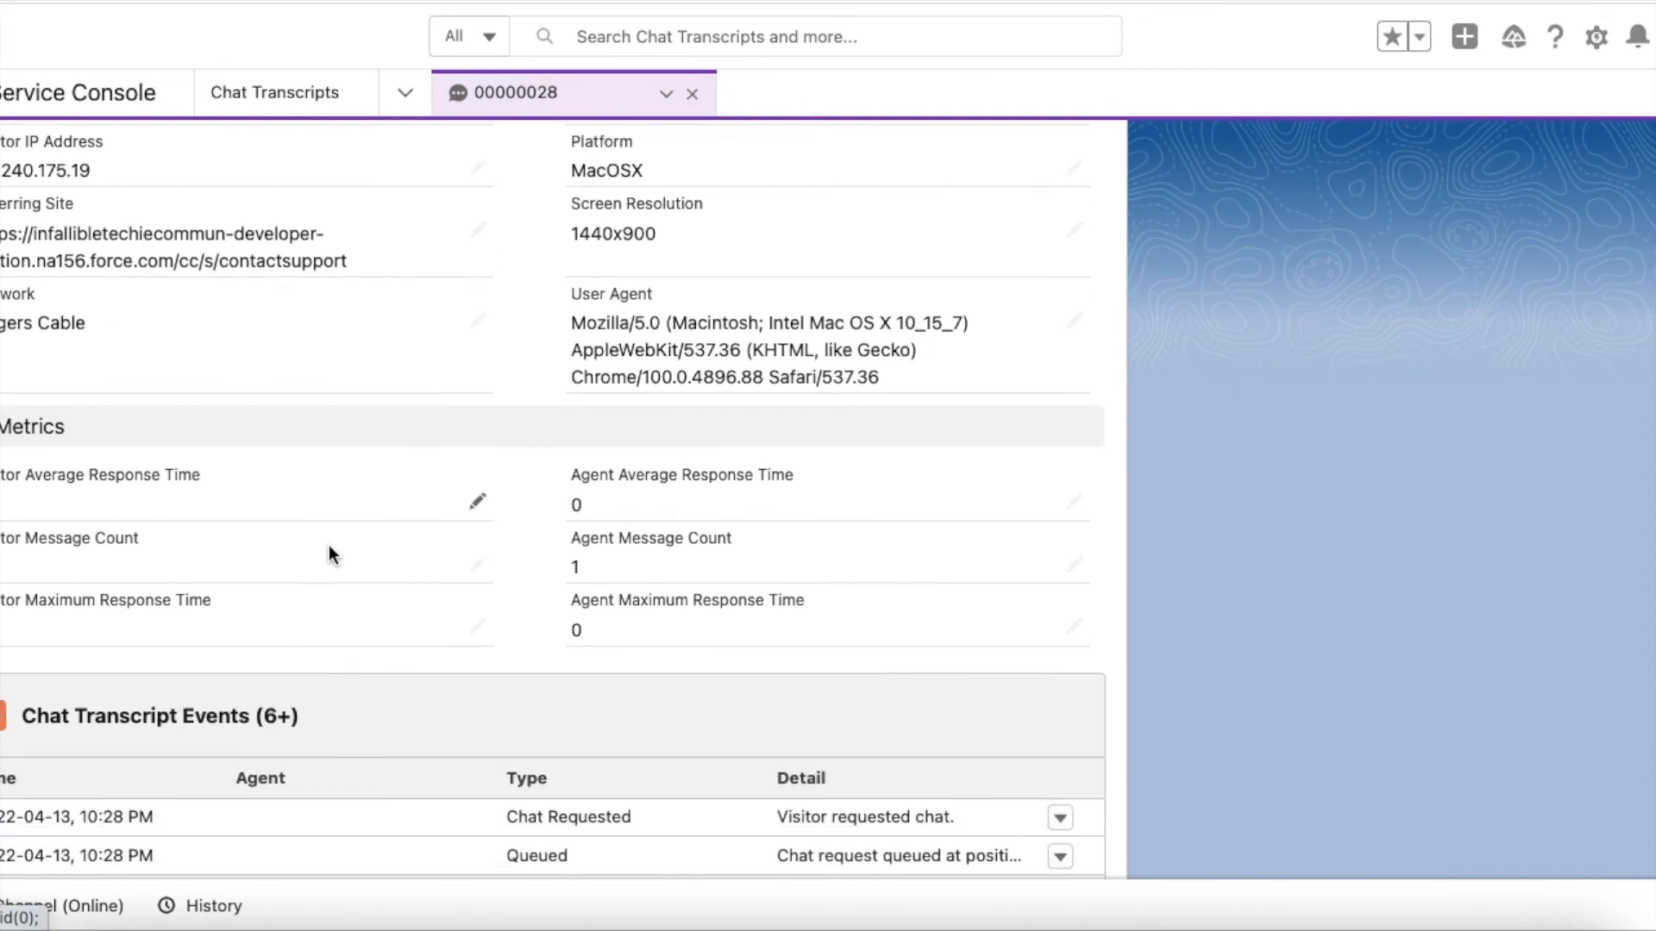
scroll(329, 545, down, 3)
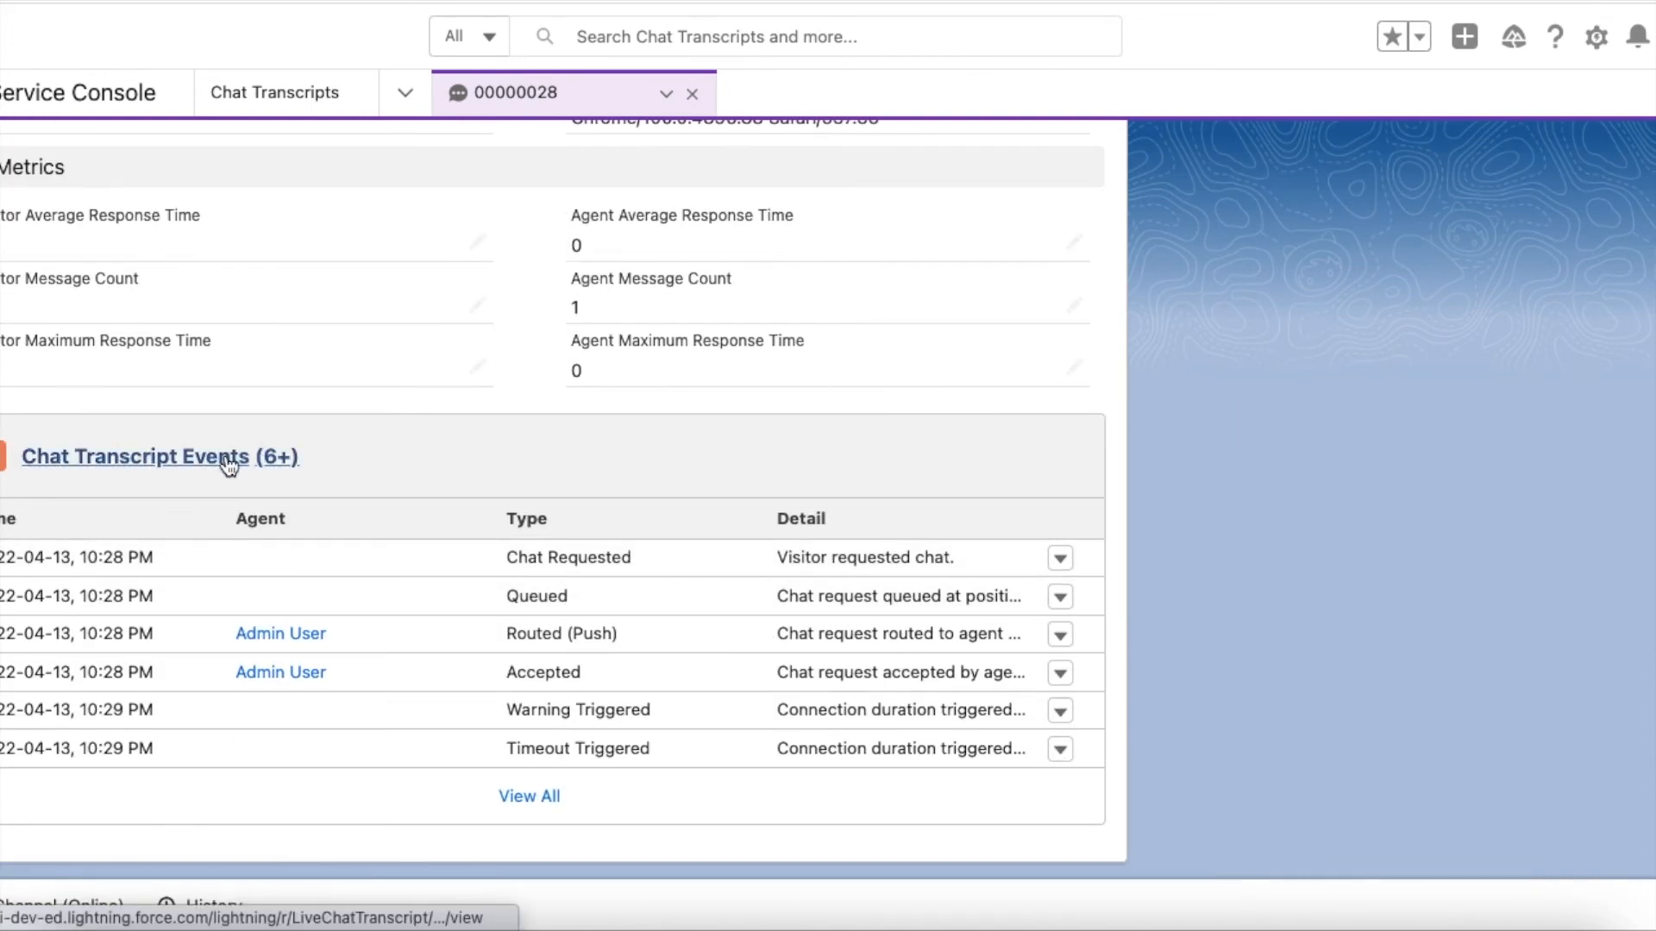
click(200, 463)
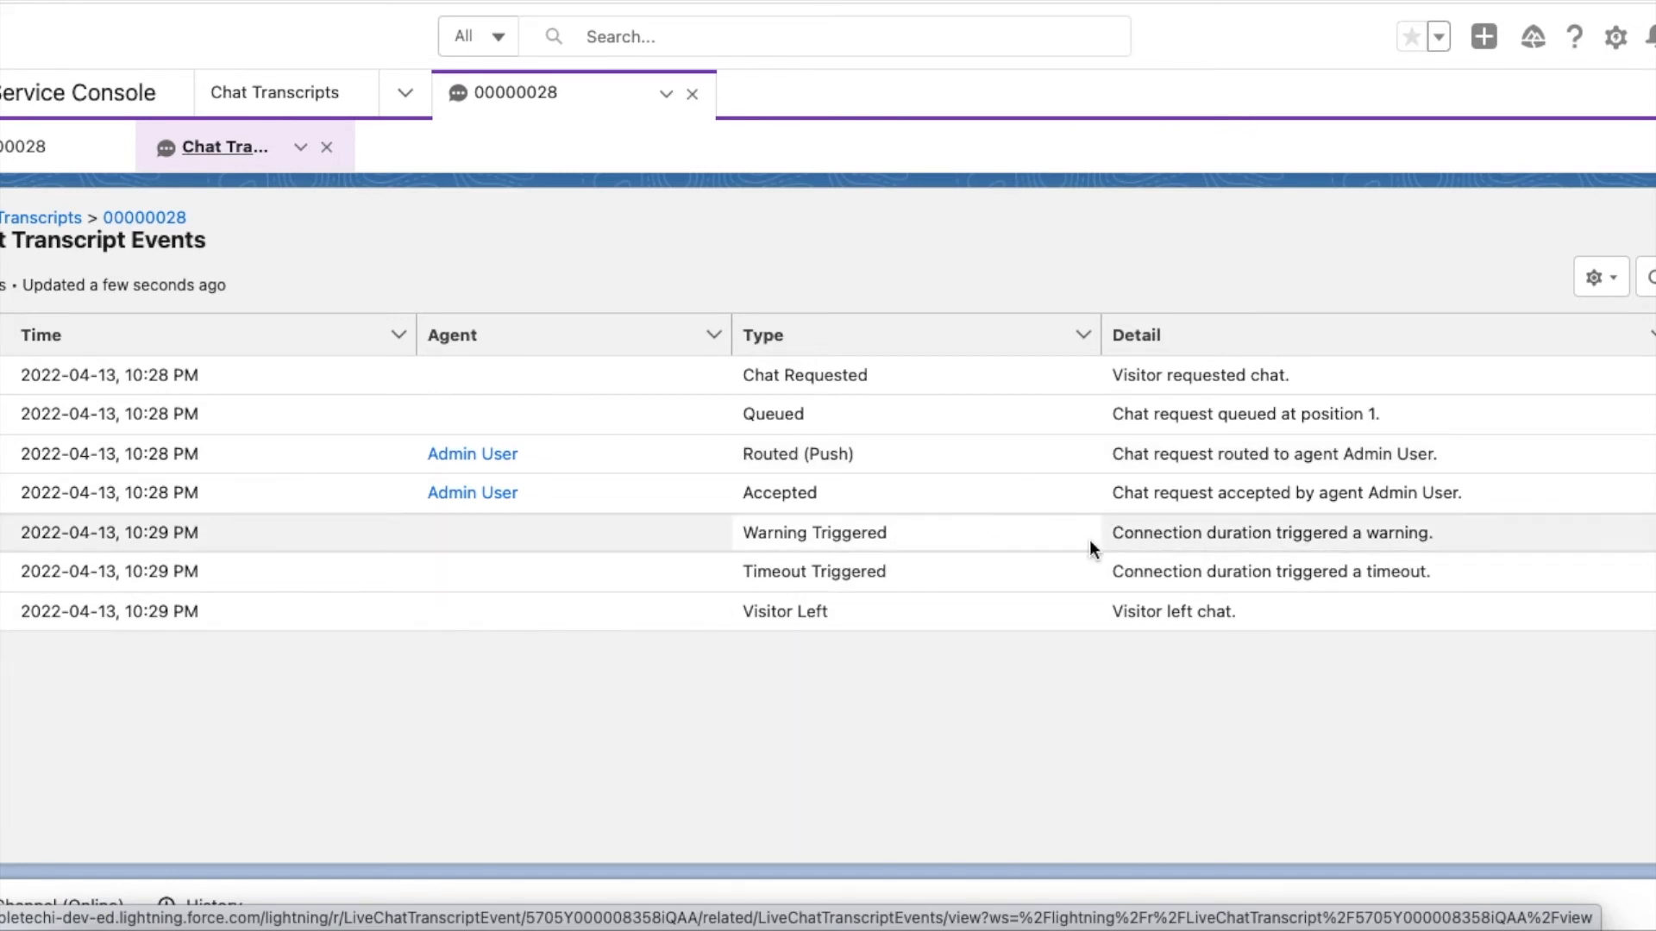
Examine the details of the transcript's connection warning, connection timeout and Visitor Left events, highlighting their text.
drag(1123, 534, 1390, 541)
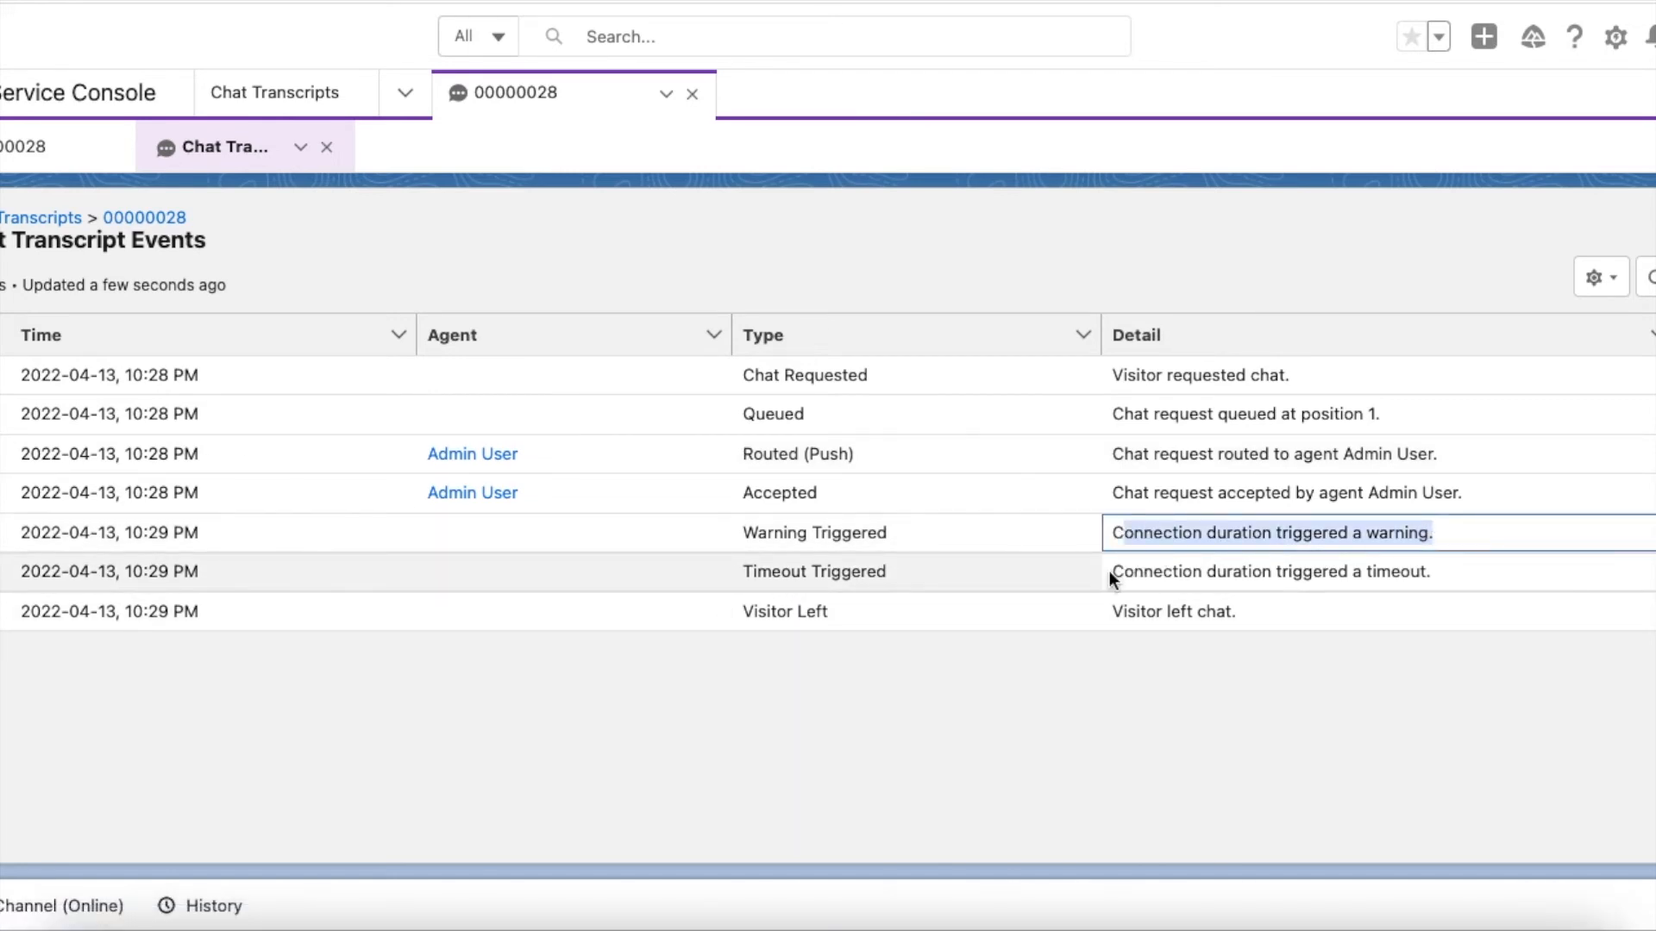
drag(1100, 569, 1461, 573)
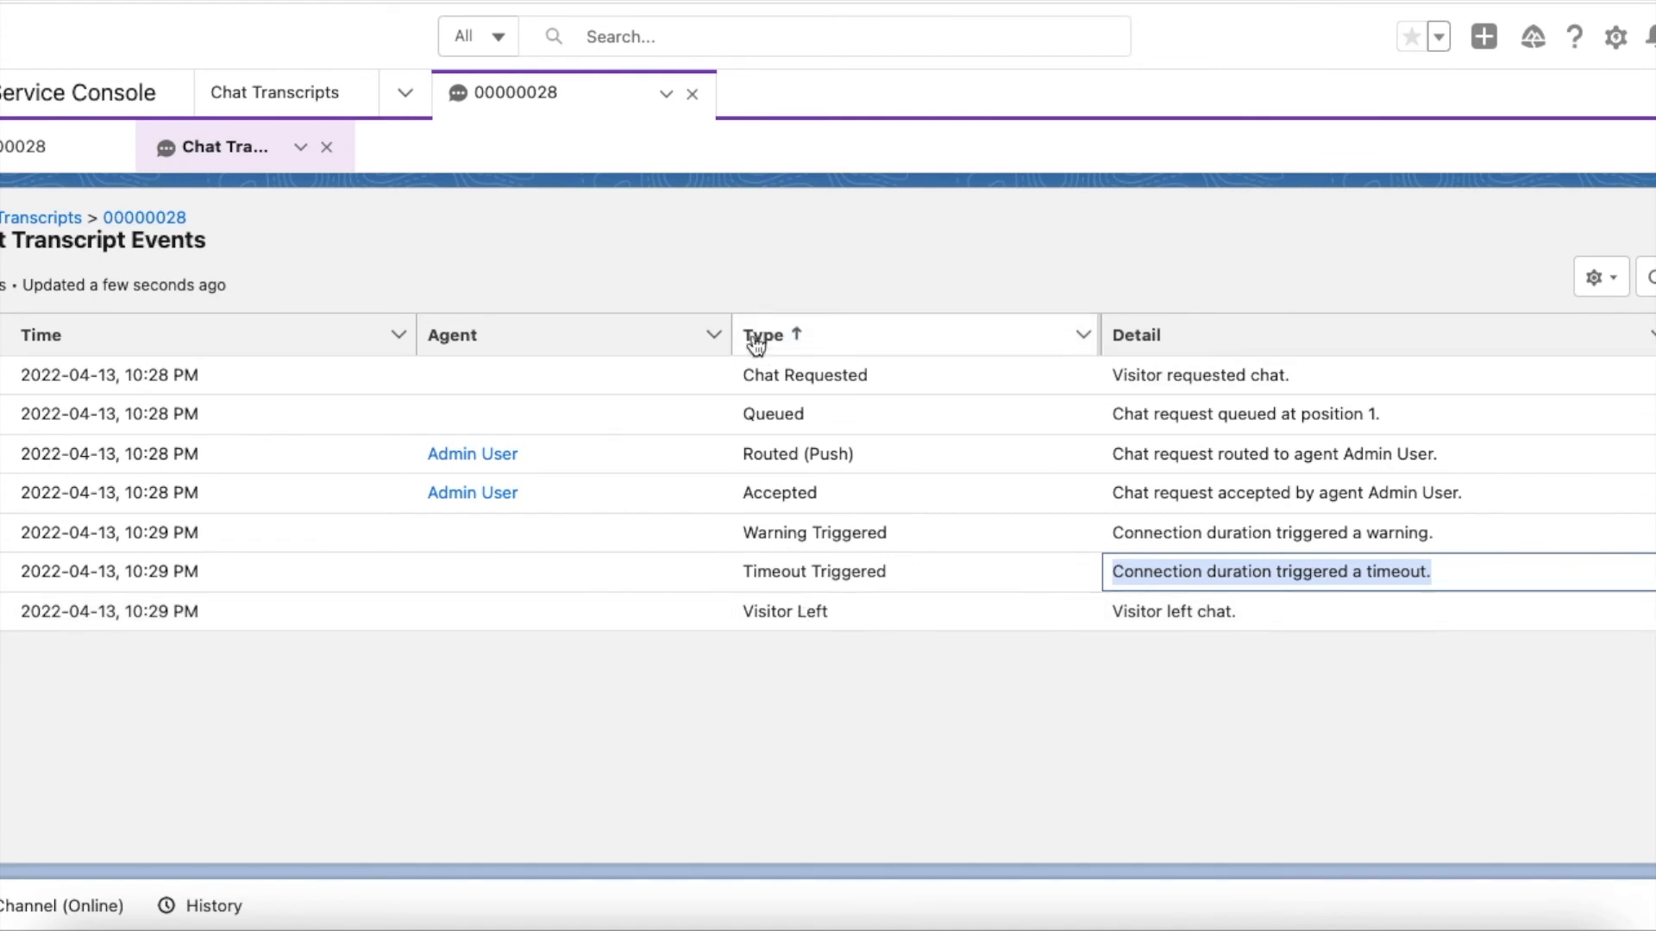
drag(744, 611, 847, 613)
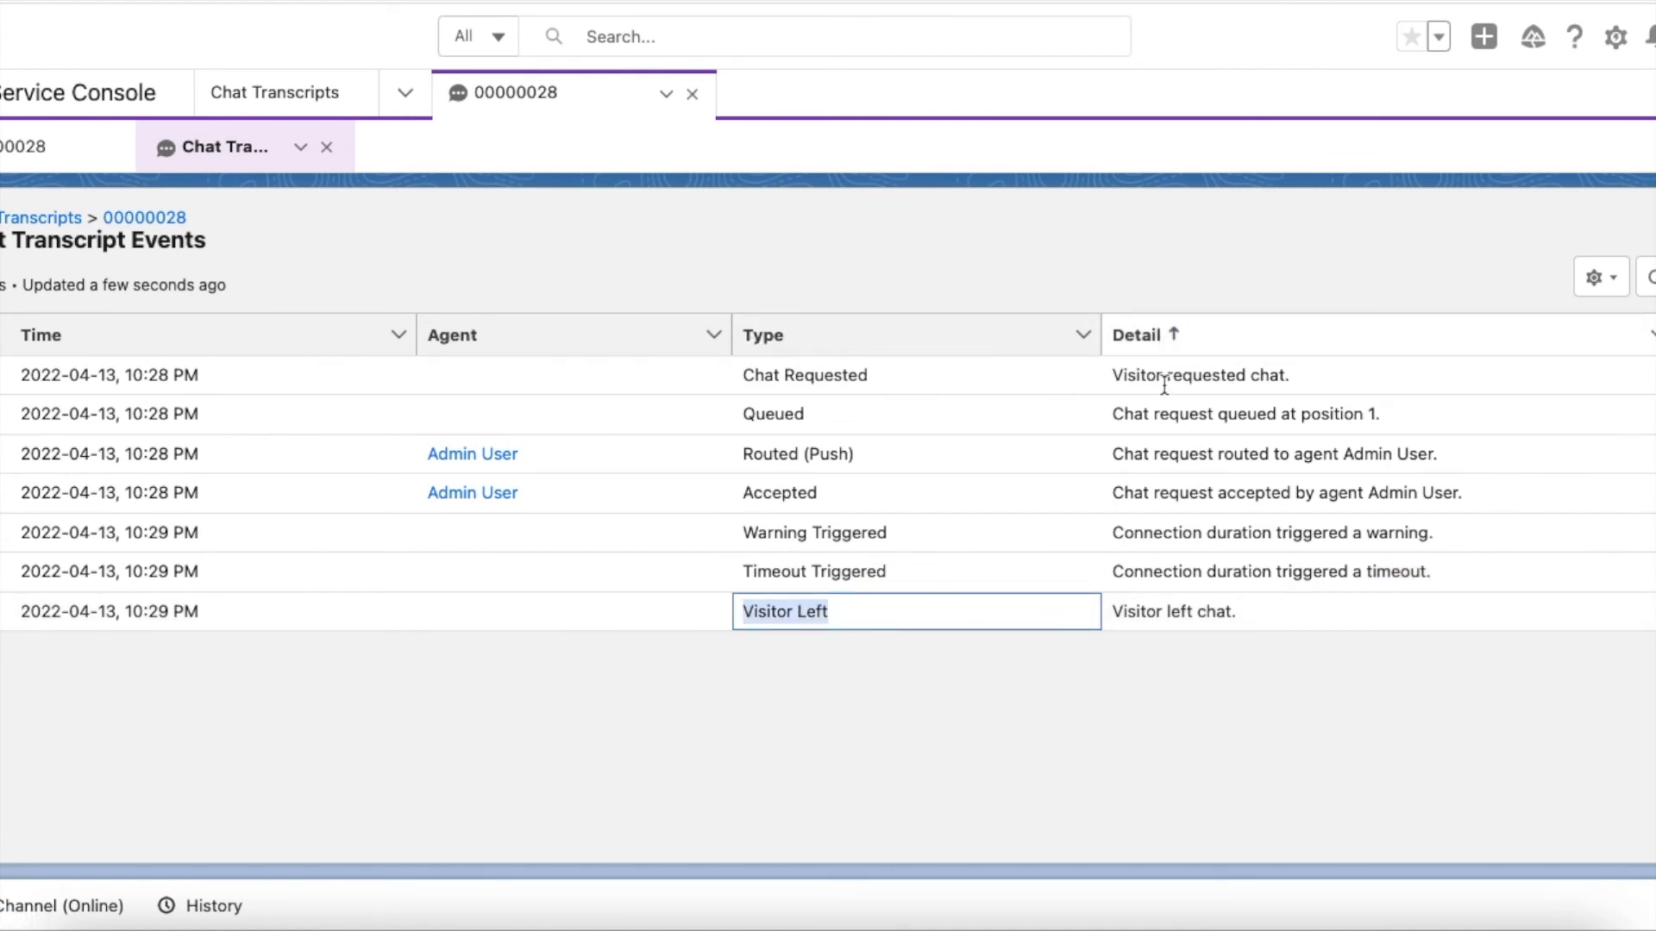
drag(1114, 611, 1324, 614)
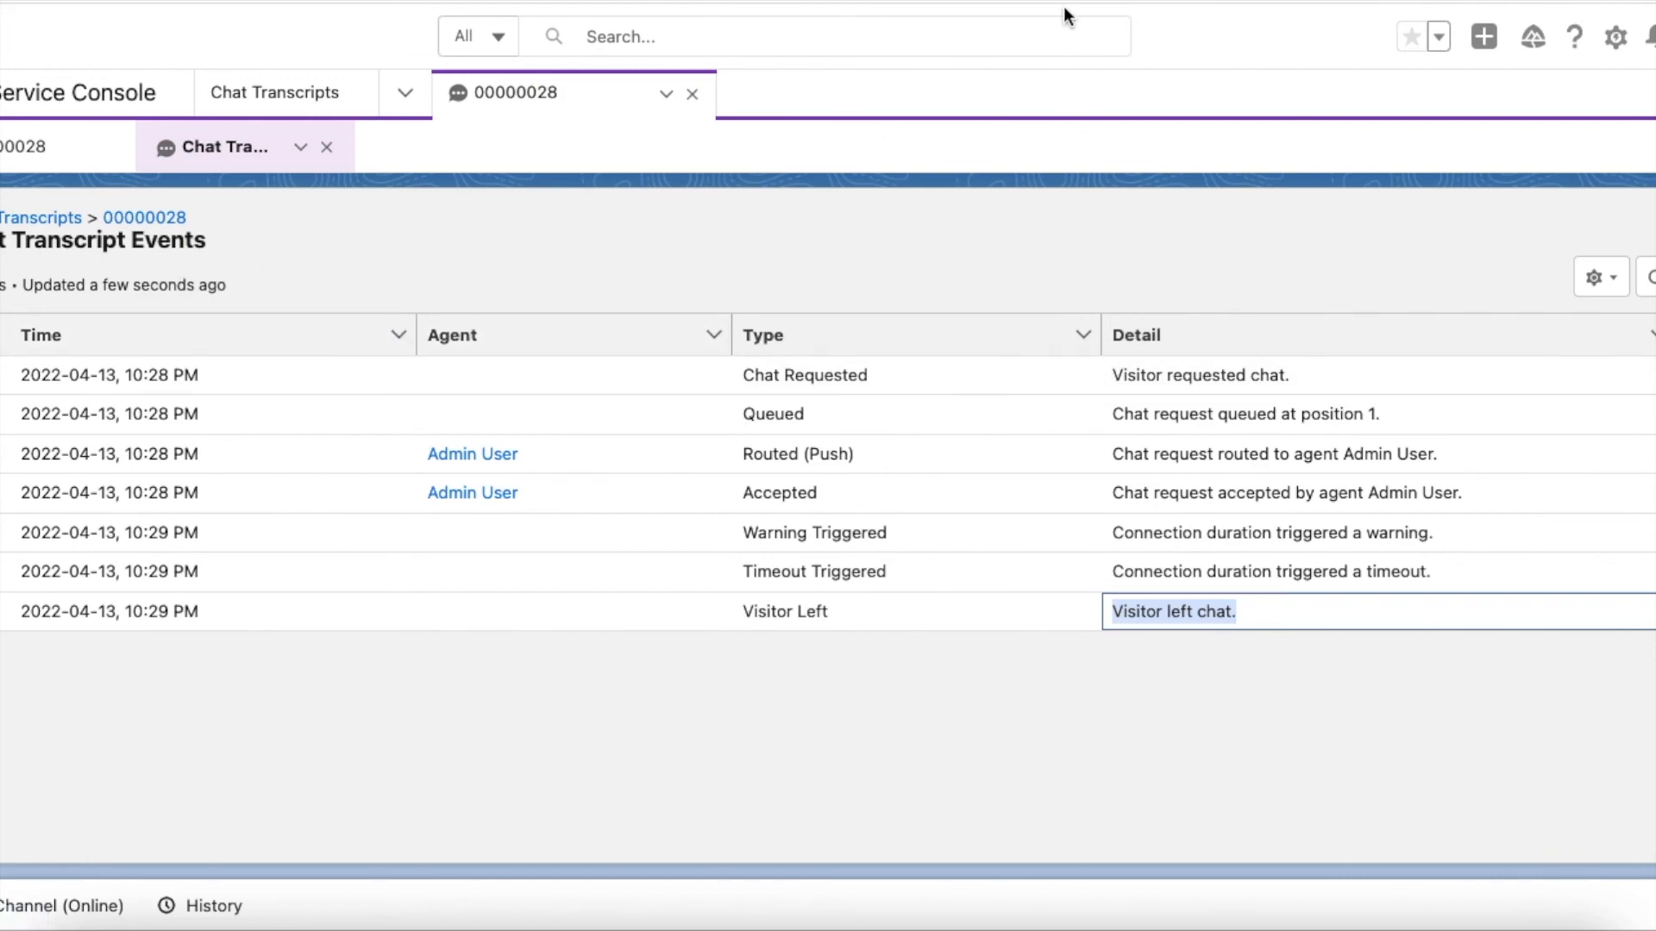
Switch to the Developer Console, replace the LiveChatTranscriptId in the LiveChatTranscriptEvent query with the copied record ID and run it.
click(1032, 1)
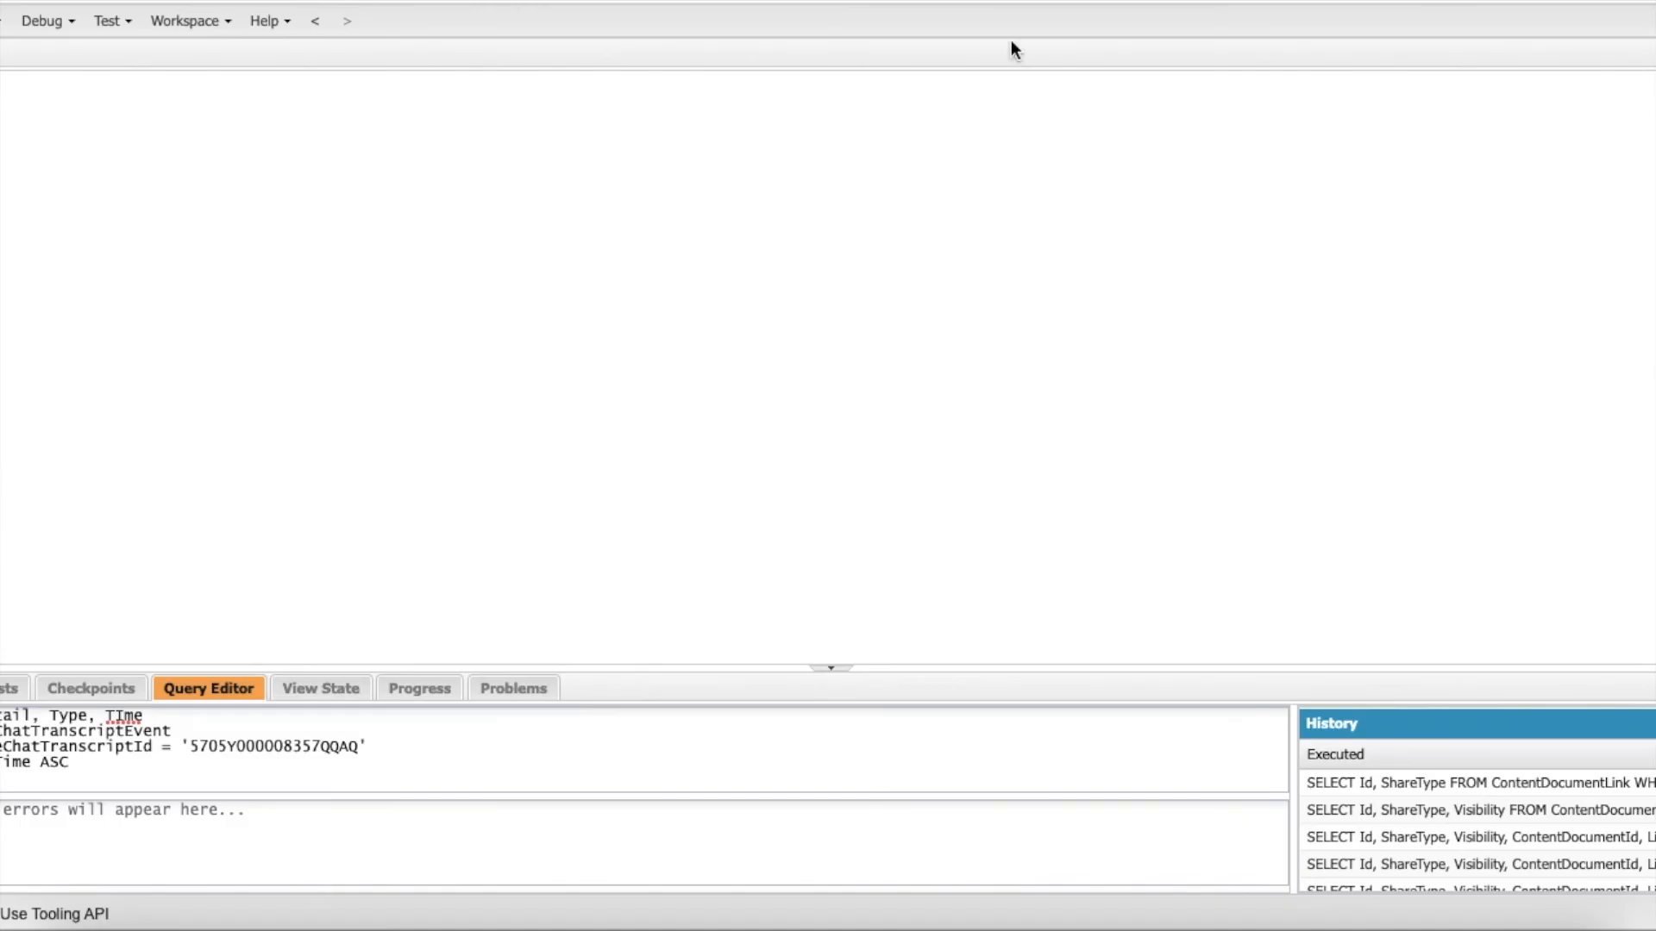
double_click(262, 747)
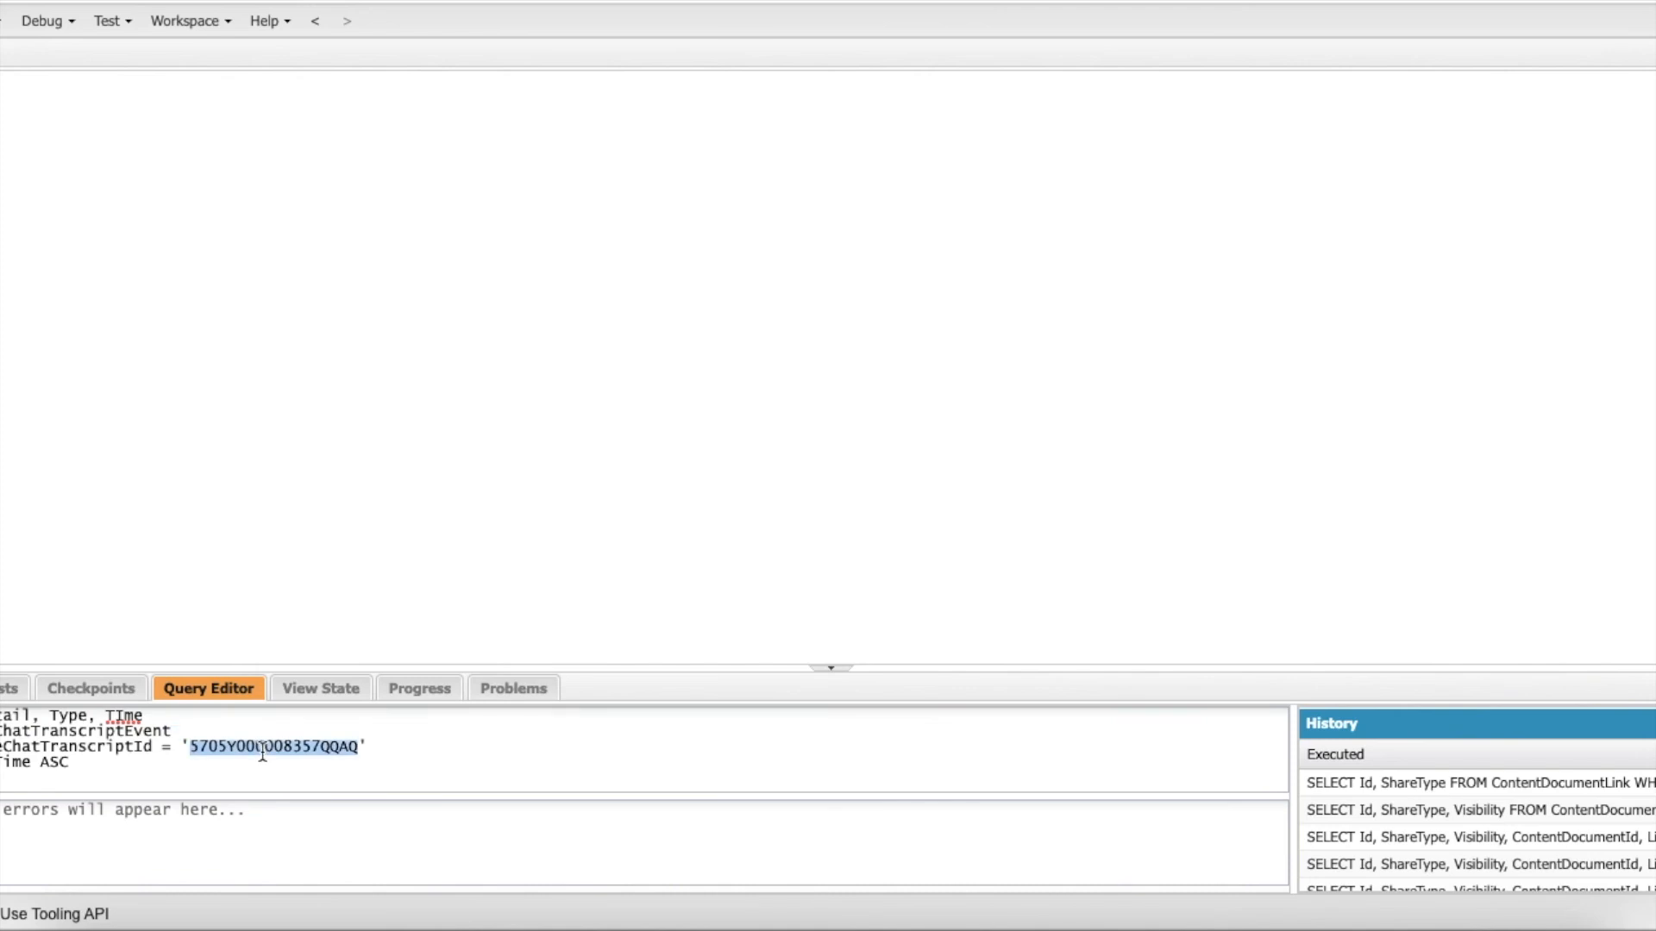
key(super+v)
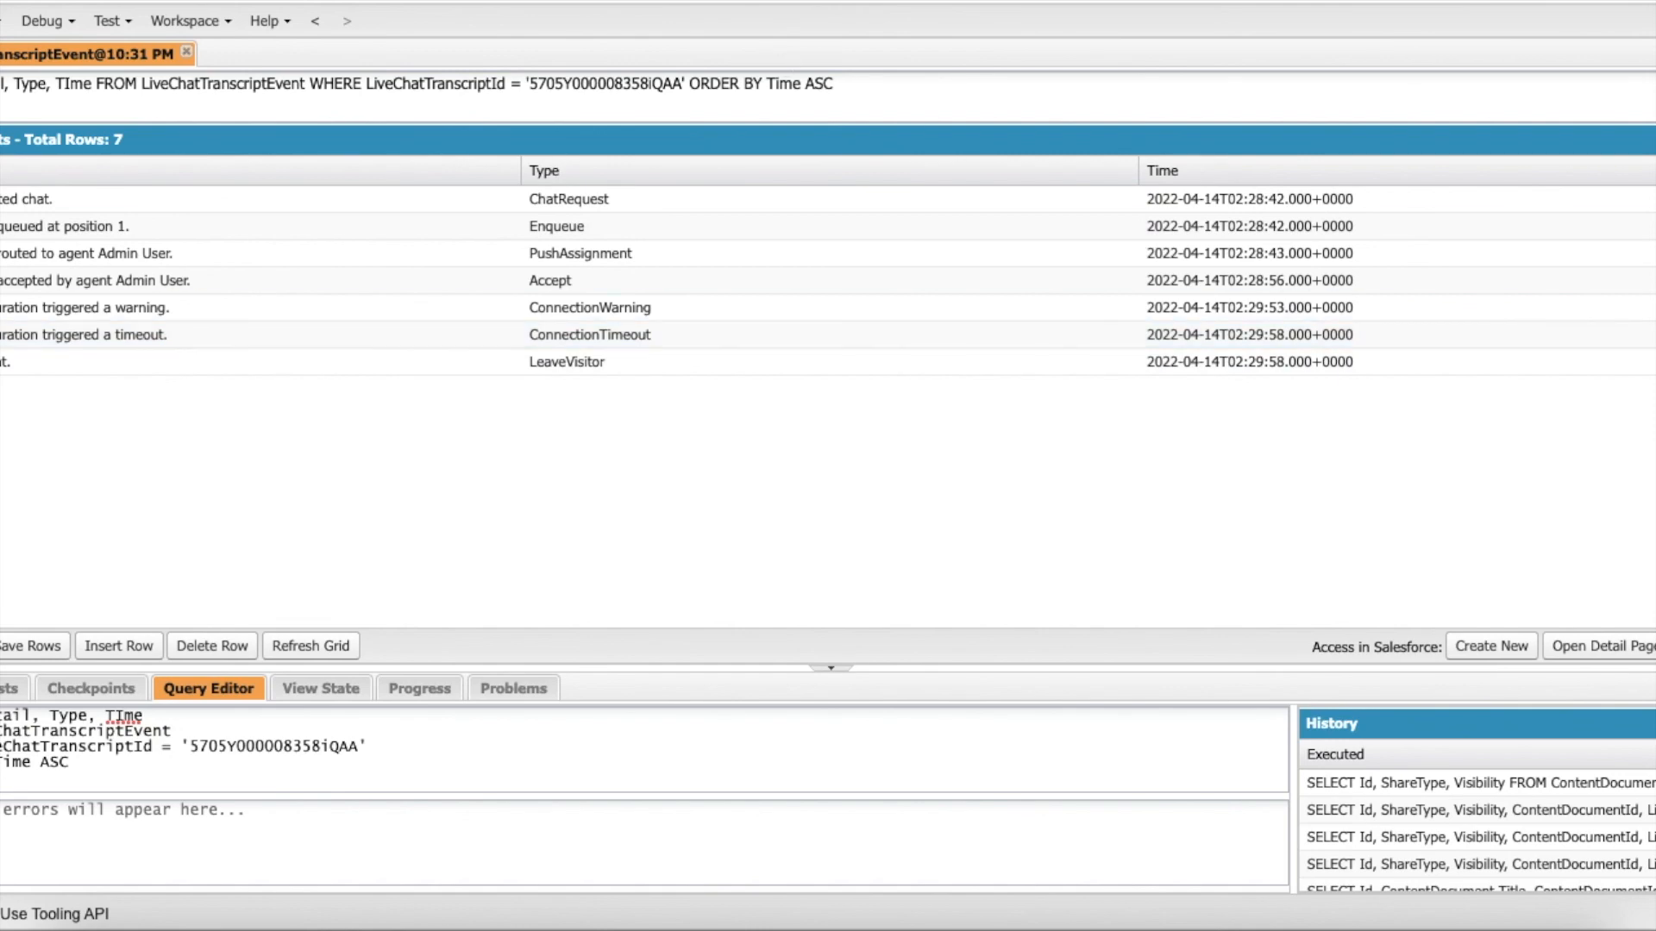
Return to the Embedded Service chat deployment in Setup and review its Idle Connection Warning Duration and Idle Connection Timeout Duration.
click(448, 1)
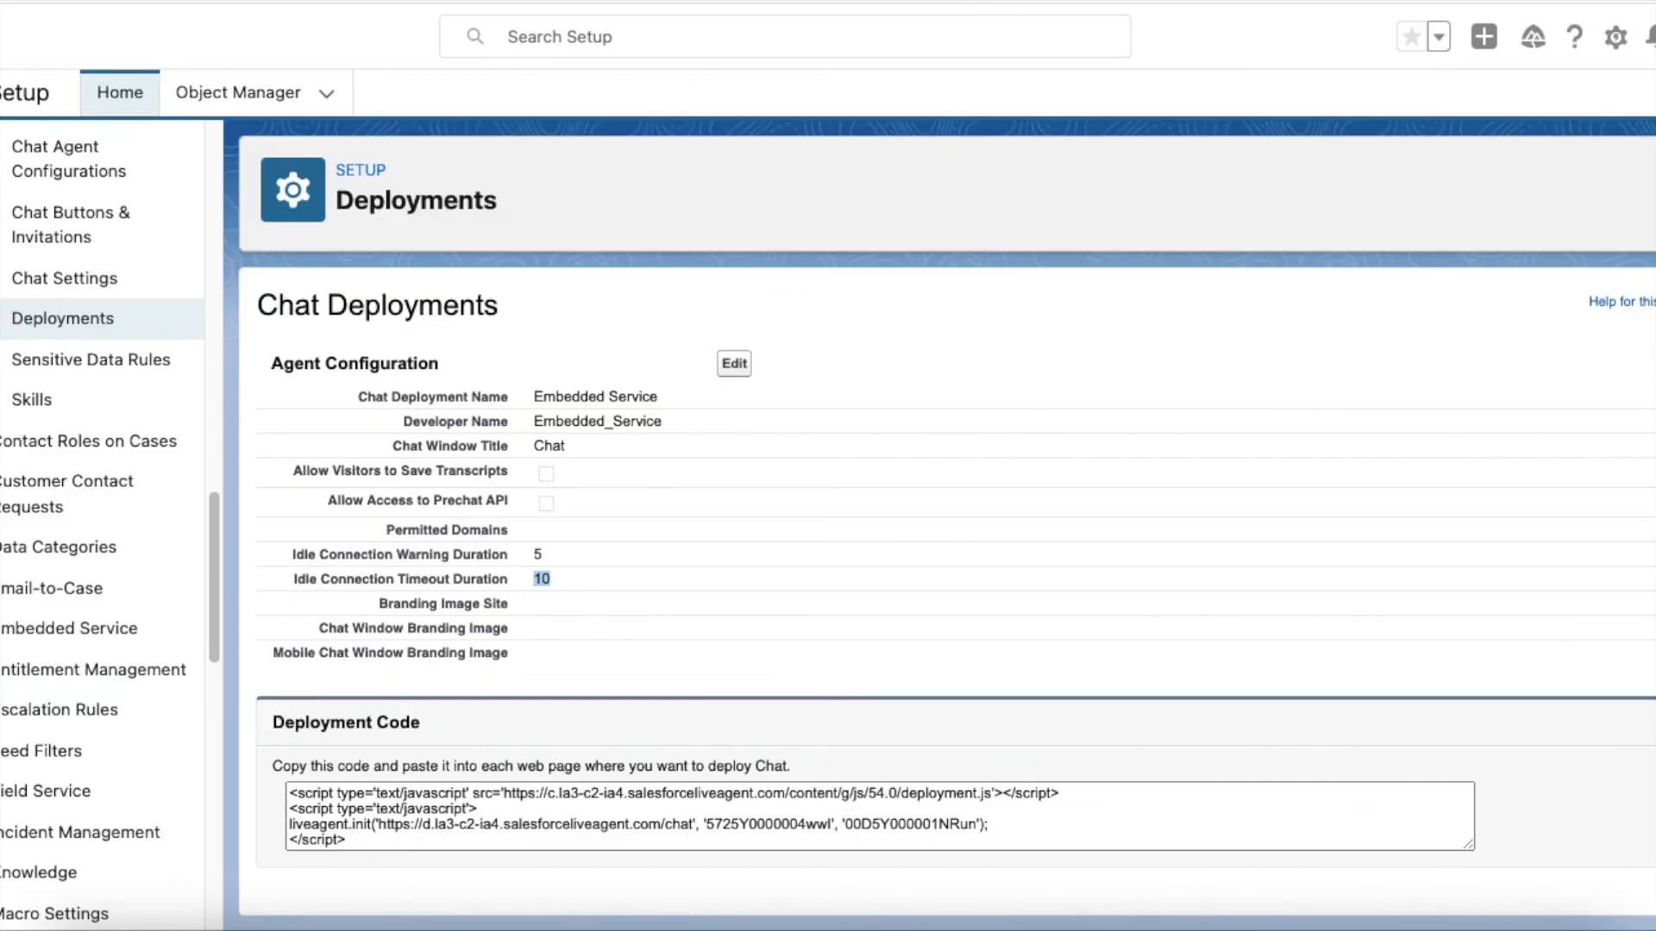
double_click(539, 579)
drag(293, 554, 500, 578)
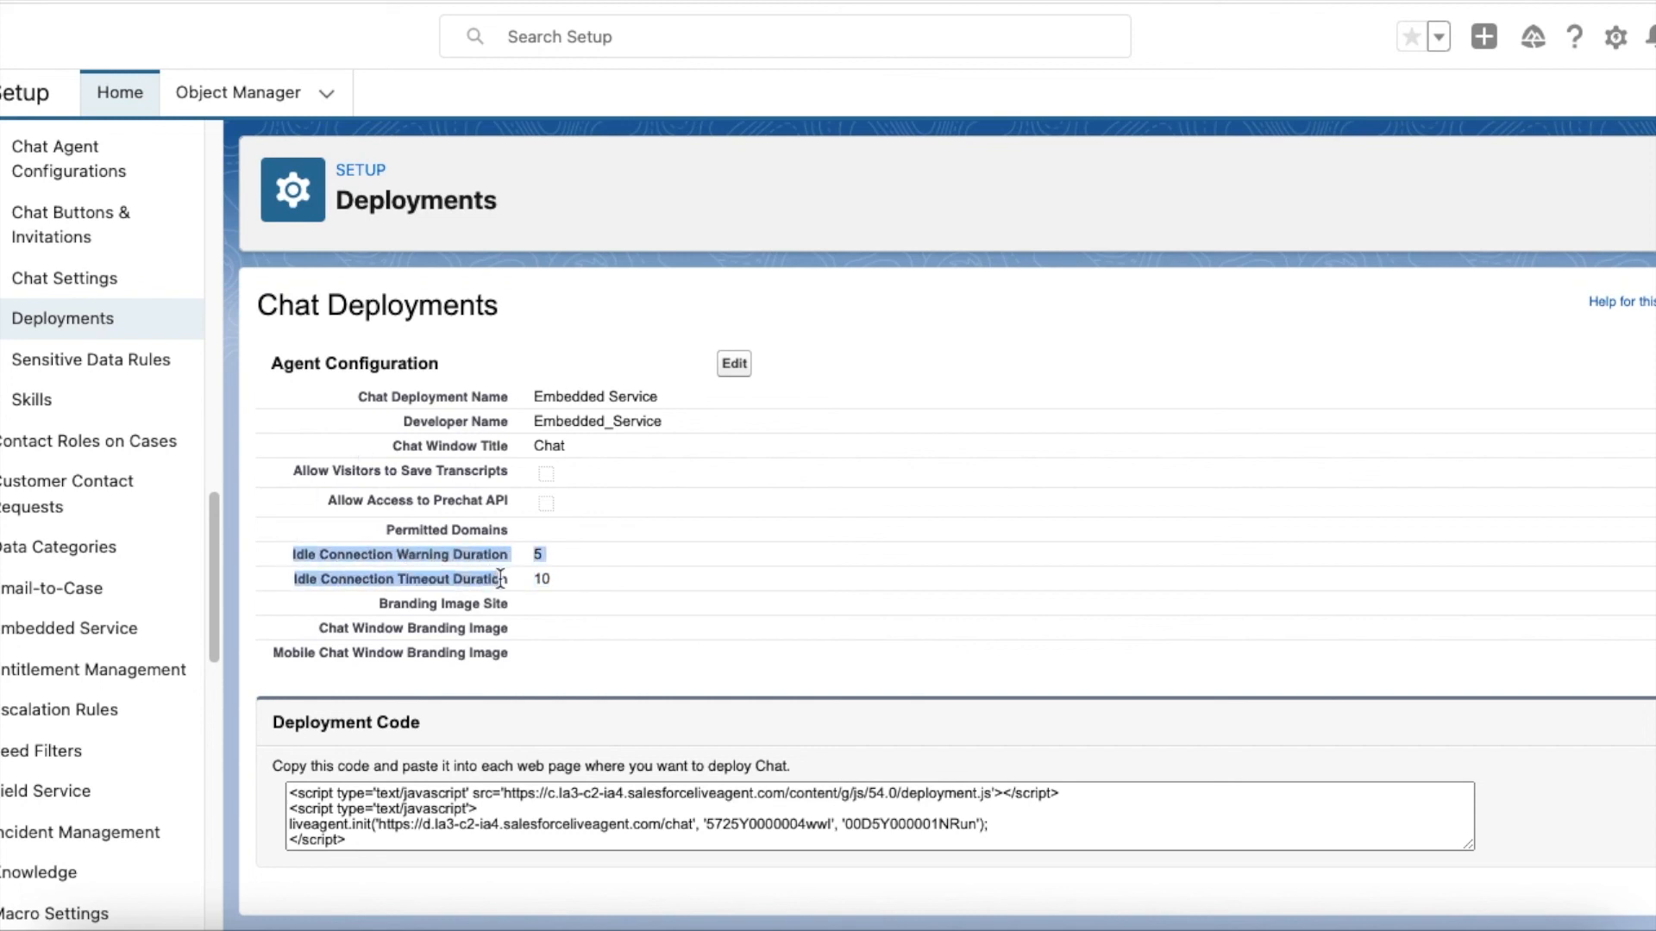